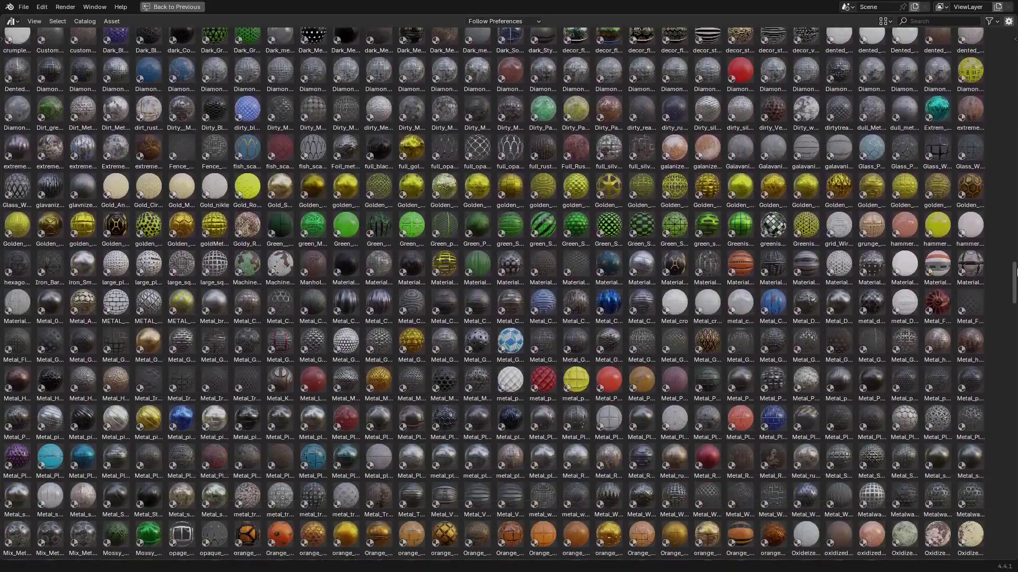
# - Apply several library materials to the sphere in turn, including Yellow_var_Fabric_Seam_002 and Checker_composite_B
pyautogui.moveTo(1016, 272); pyautogui.dragTo(1016, 508)
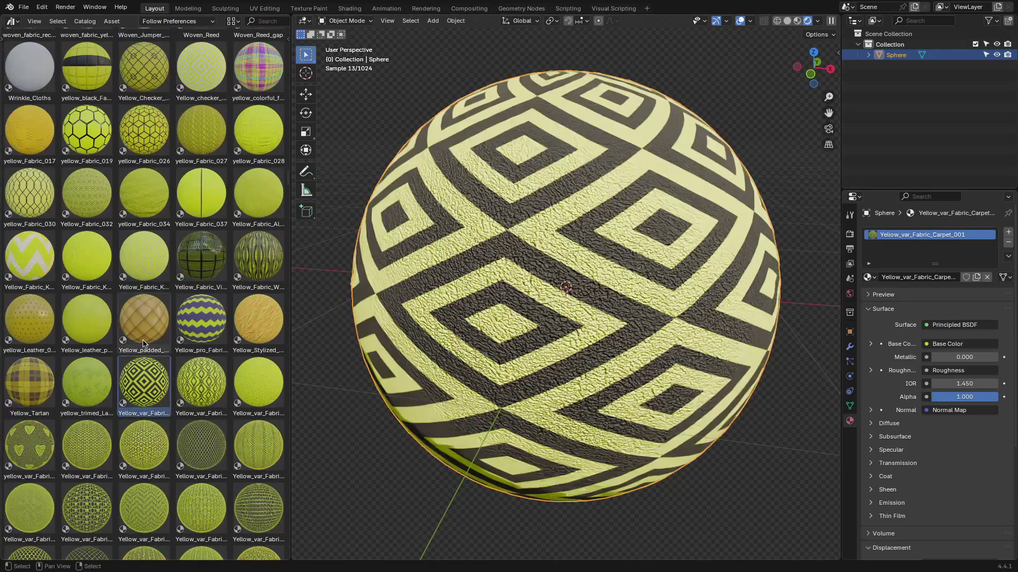
pyautogui.moveTo(144, 358); pyautogui.dragTo(583, 293)
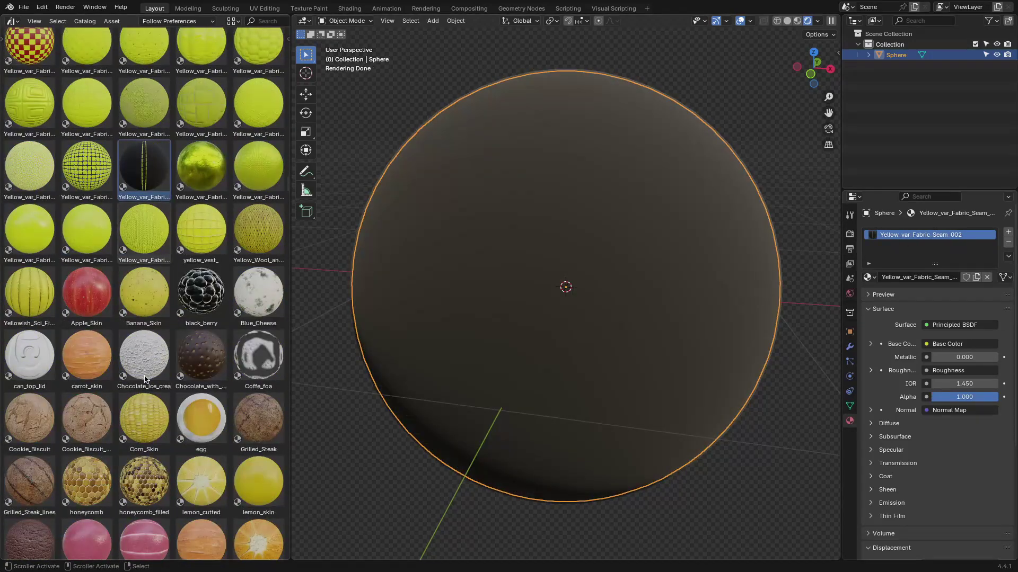
pyautogui.moveTo(77, 180); pyautogui.dragTo(566, 286)
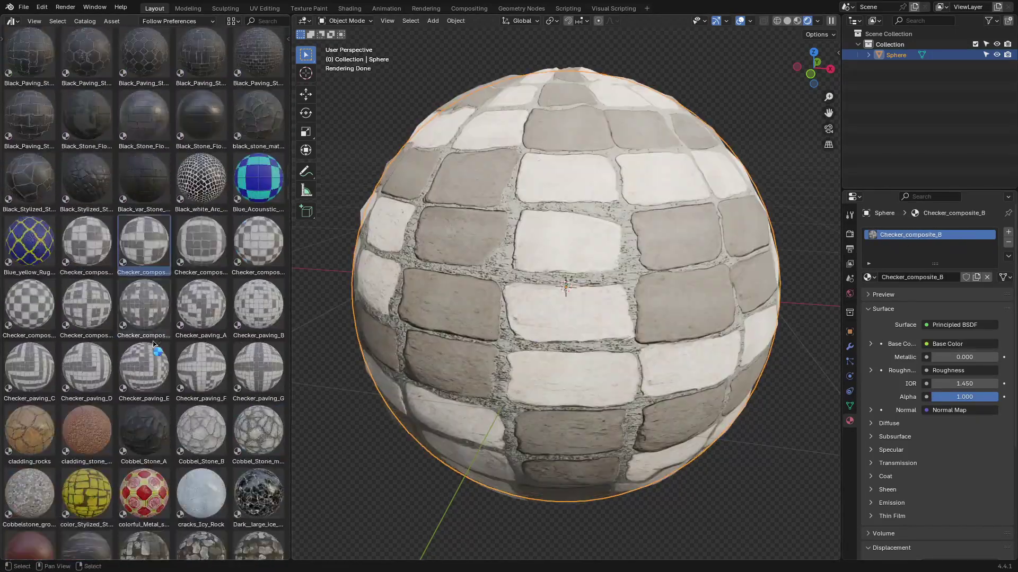
pyautogui.moveTo(154, 345); pyautogui.dragTo(545, 296)
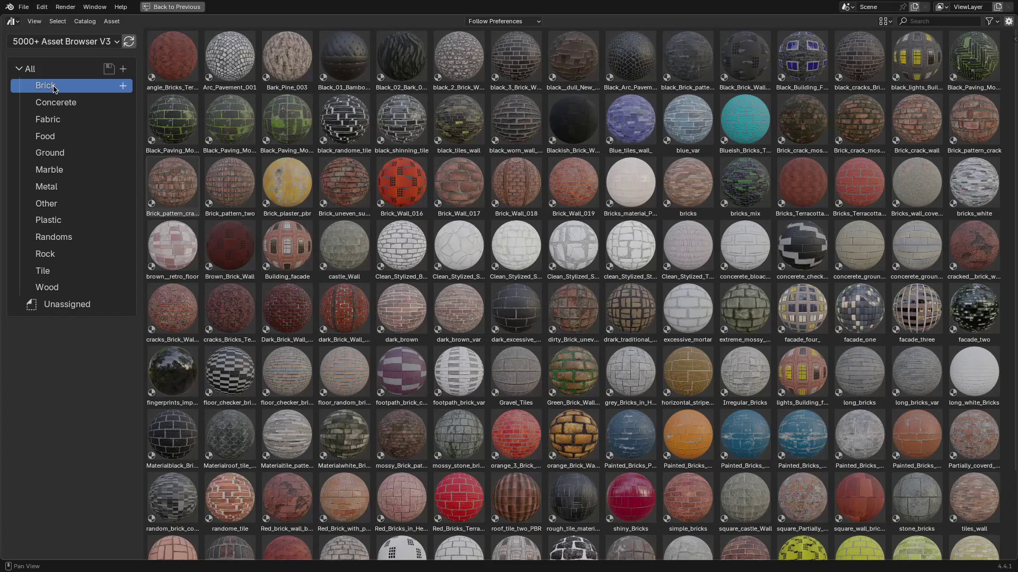
# - Go through the asset library catalogs one by one, from Concerete and Fabric to Tile and Wood, and examine their materials
pyautogui.click(59, 104)
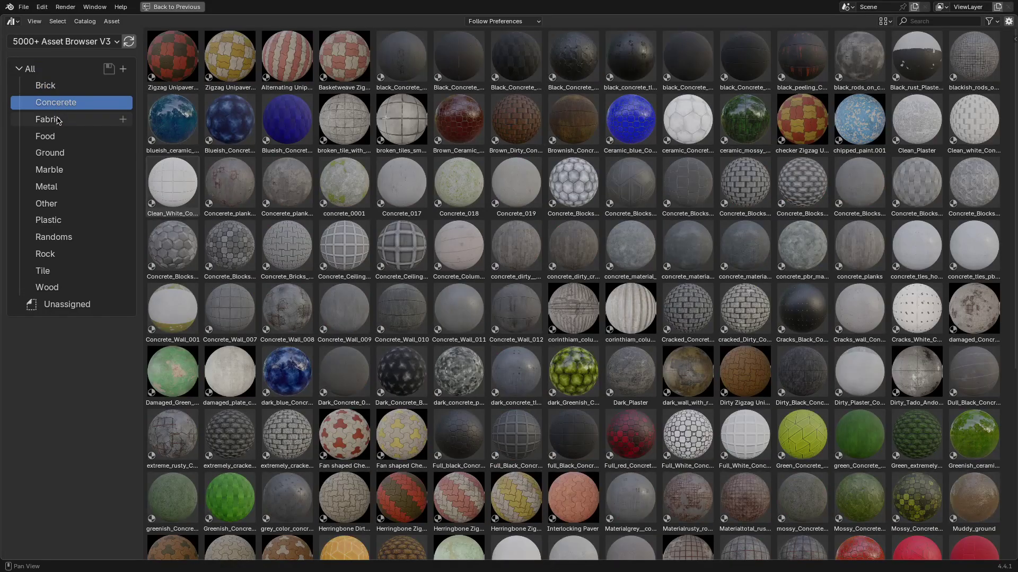
pyautogui.click(59, 120)
pyautogui.click(57, 137)
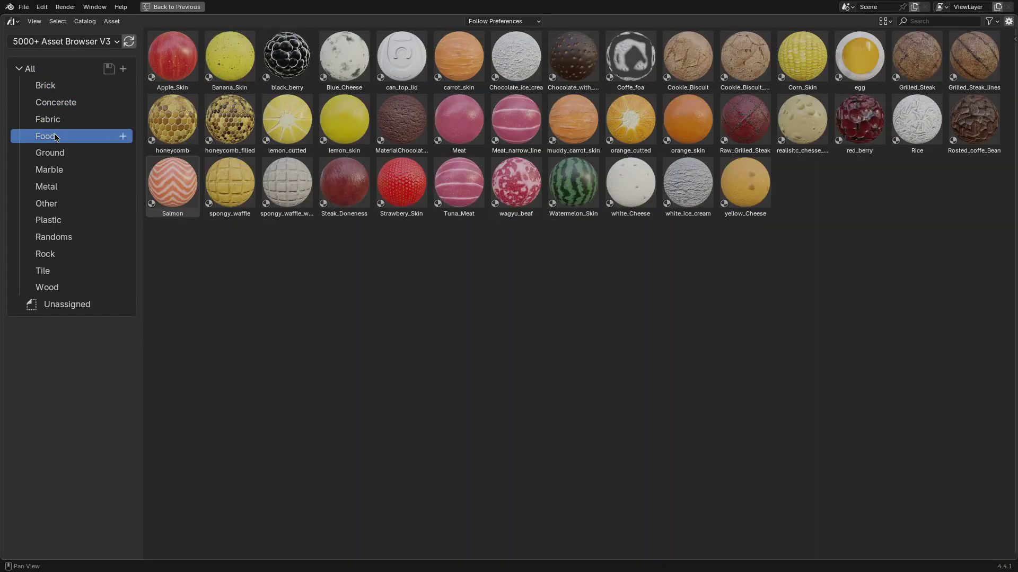
pyautogui.click(56, 153)
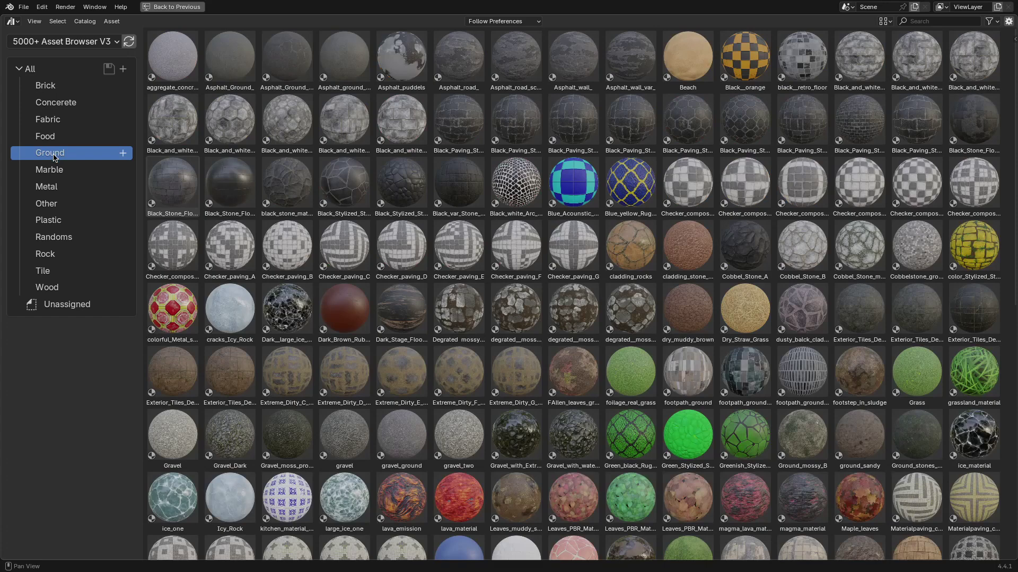
pyautogui.click(53, 174)
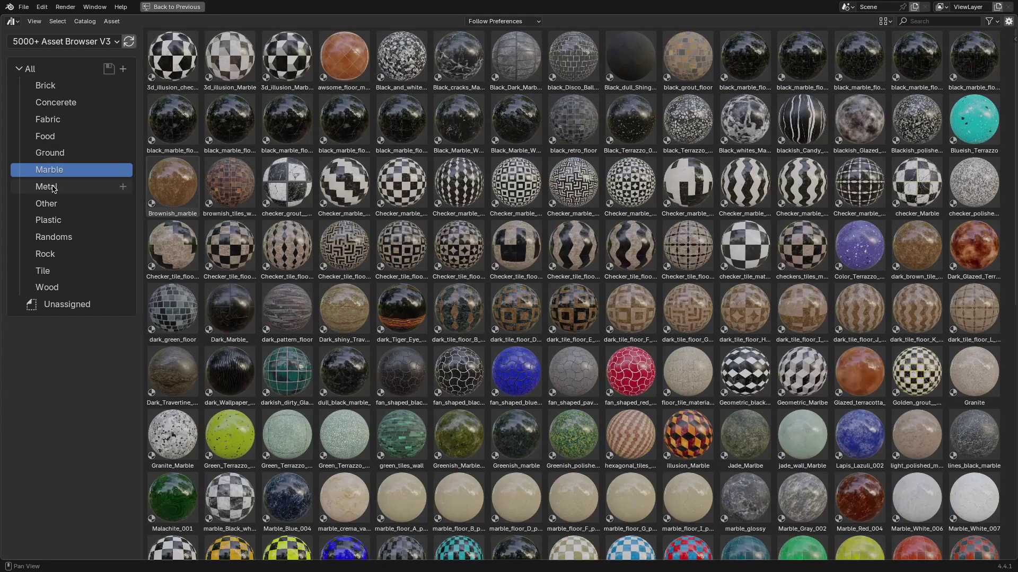
pyautogui.click(54, 189)
pyautogui.click(53, 203)
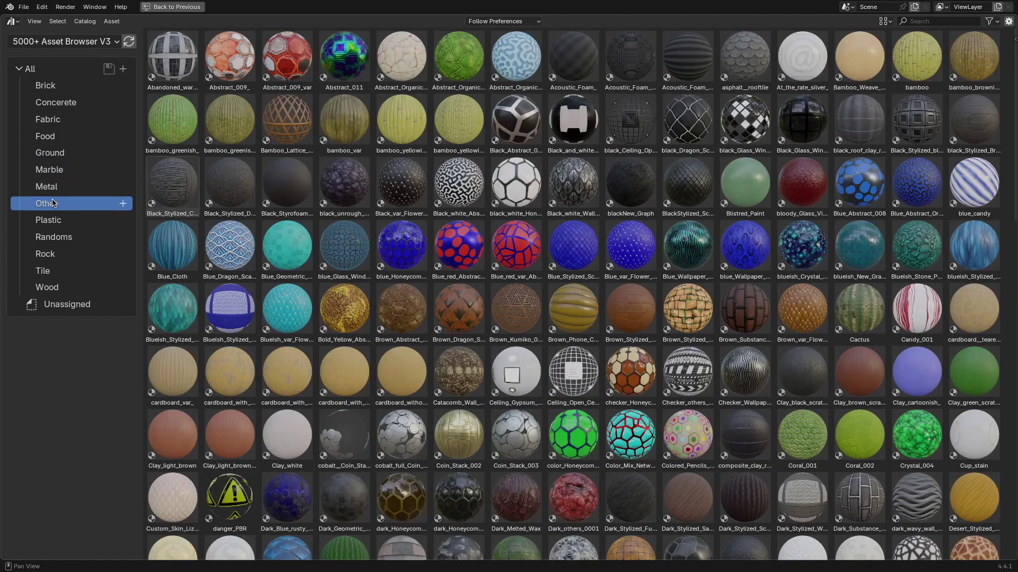
pyautogui.click(53, 220)
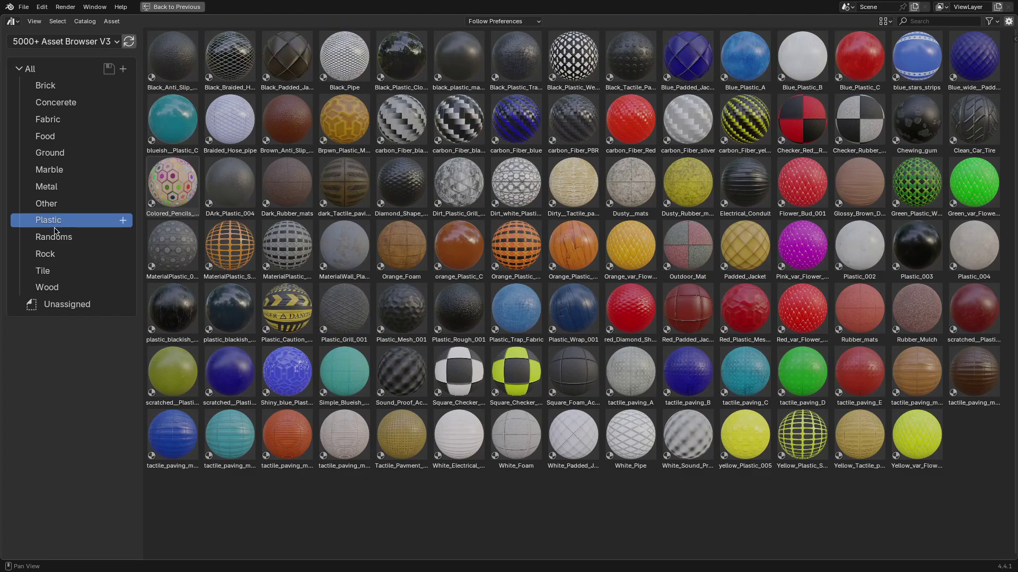
pyautogui.click(58, 238)
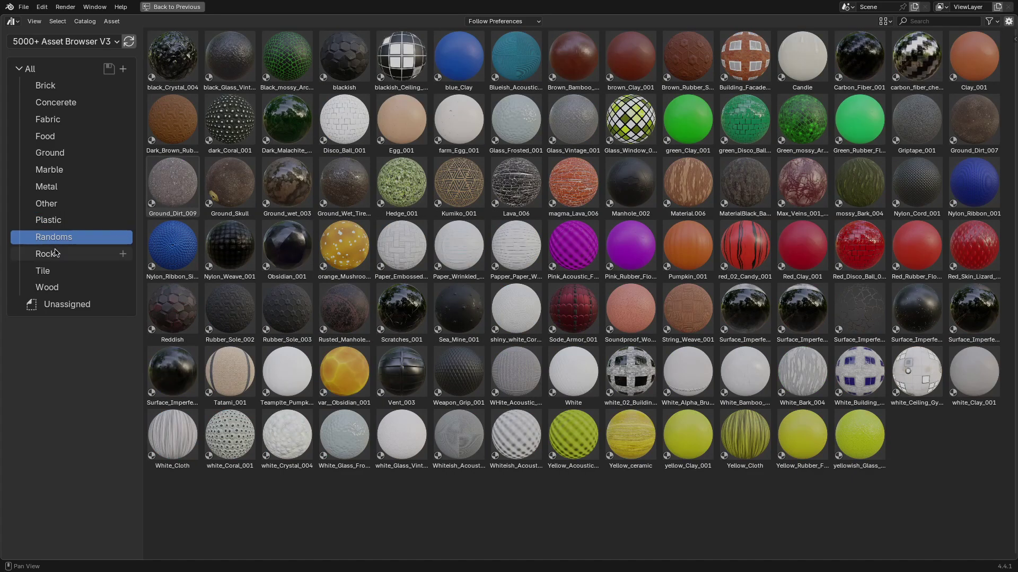
pyautogui.click(56, 253)
pyautogui.click(55, 270)
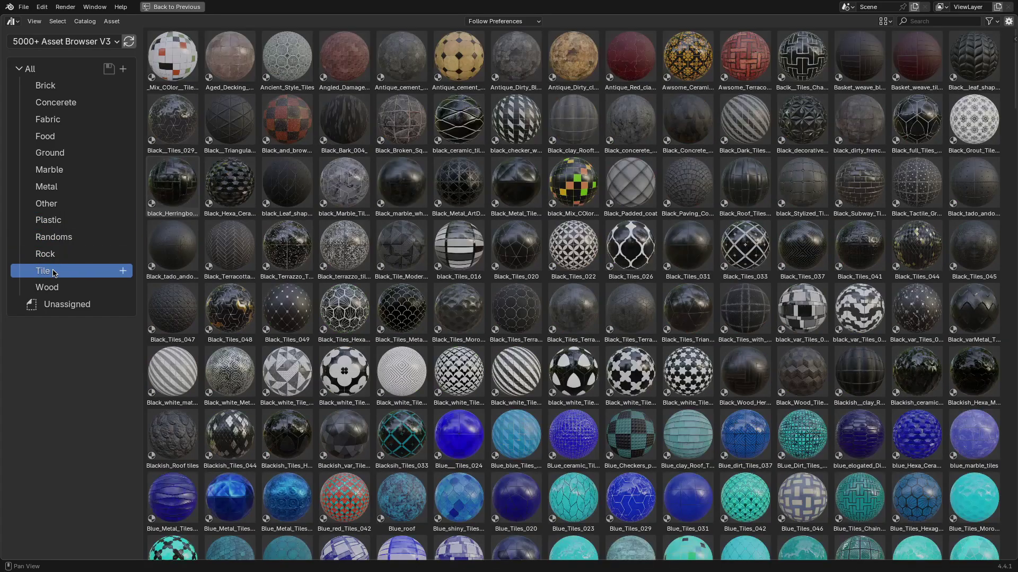
pyautogui.click(53, 288)
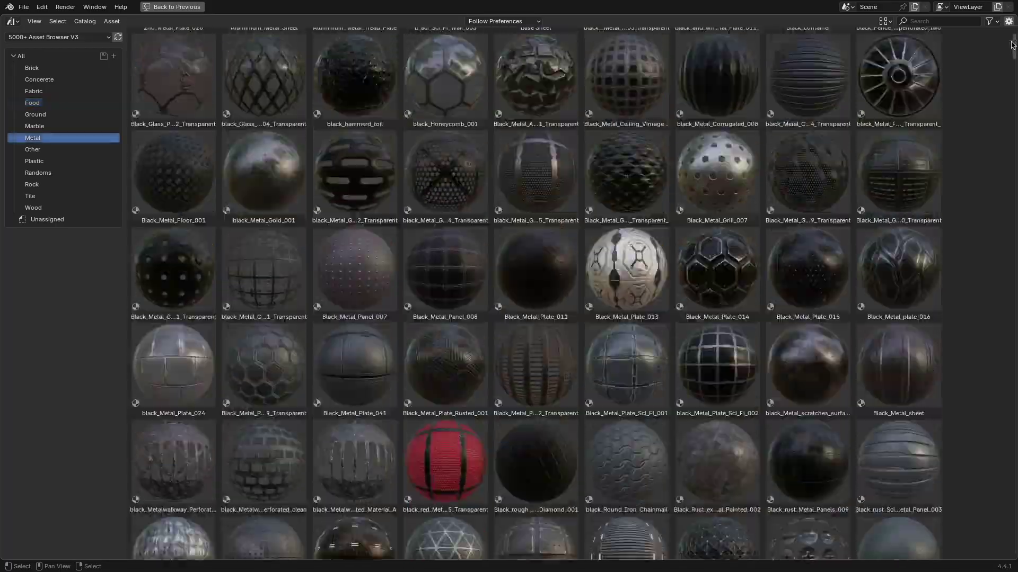
# - Look through the enlarged material thumbnails in the Food and Metal catalogs
pyautogui.scroll(-10, 1013, 76)
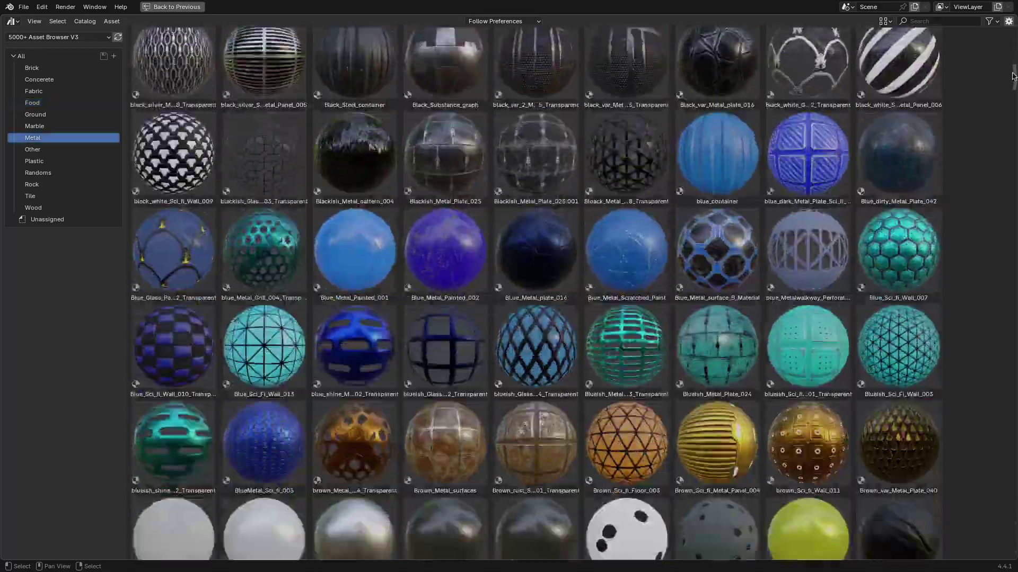
pyautogui.moveTo(1013, 76); pyautogui.dragTo(1003, 555)
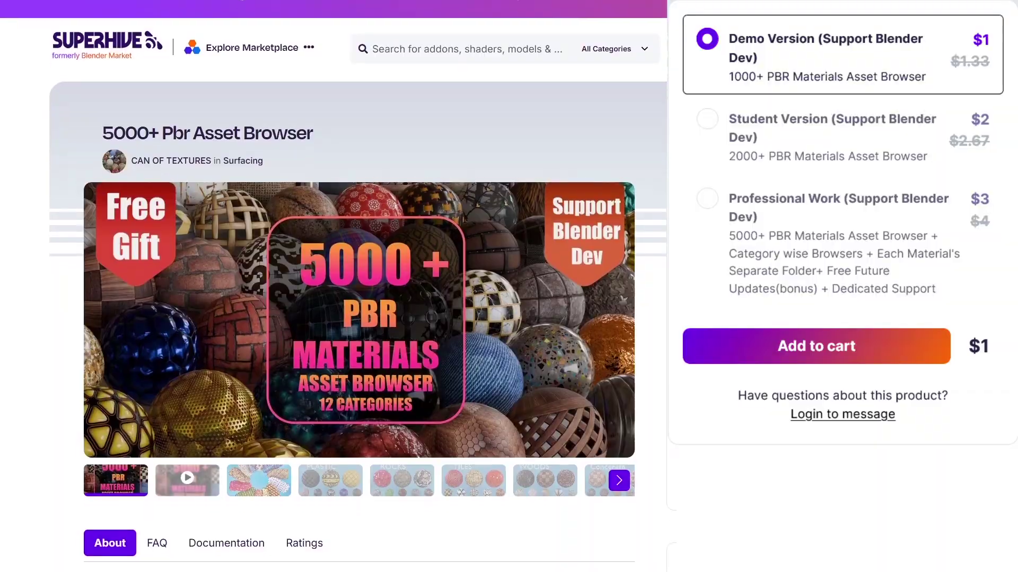
pyautogui.scroll(-5, 339, 286)
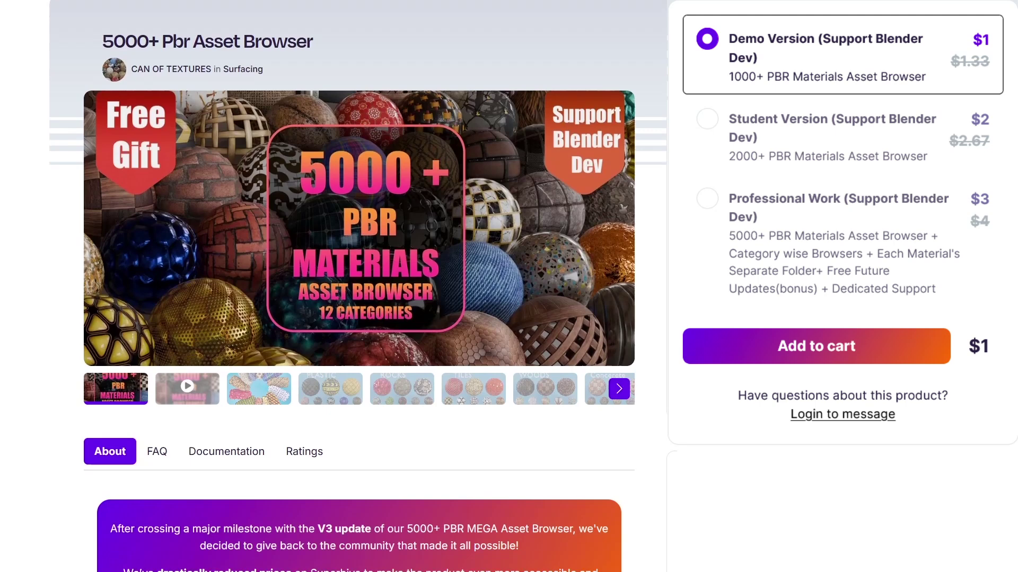
# - Read through the 5000+ Pbr Asset Browser product page in the web browser, down to the section on individually available materials
pyautogui.scroll(-3, 359, 286)
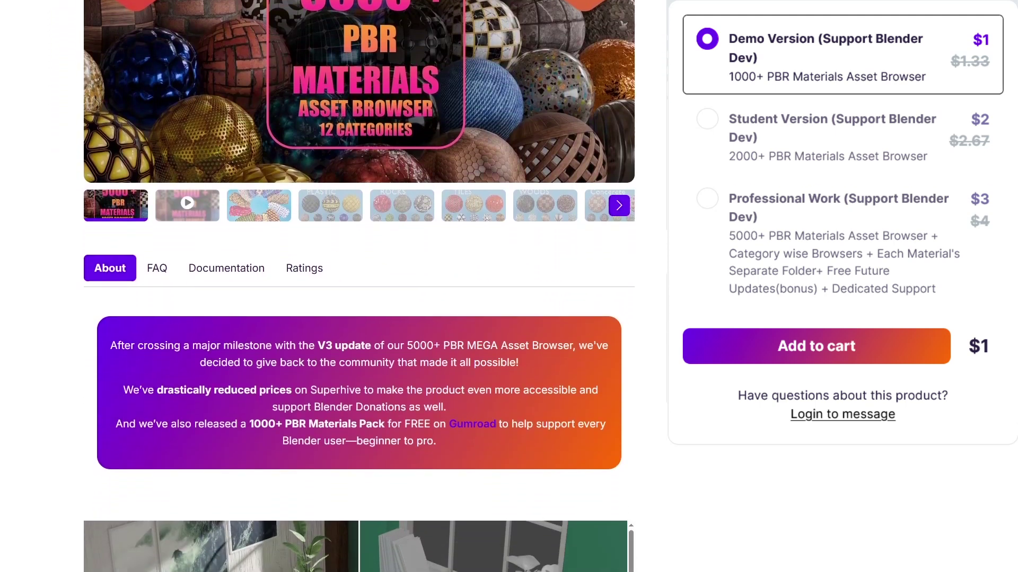
pyautogui.scroll(-4, 358, 286)
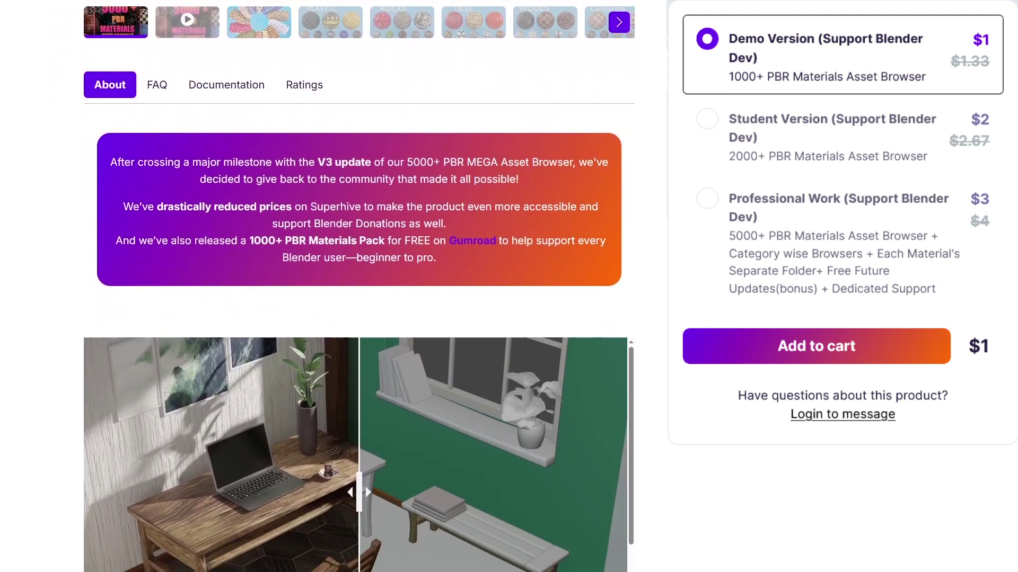
pyautogui.scroll(-4, 359, 287)
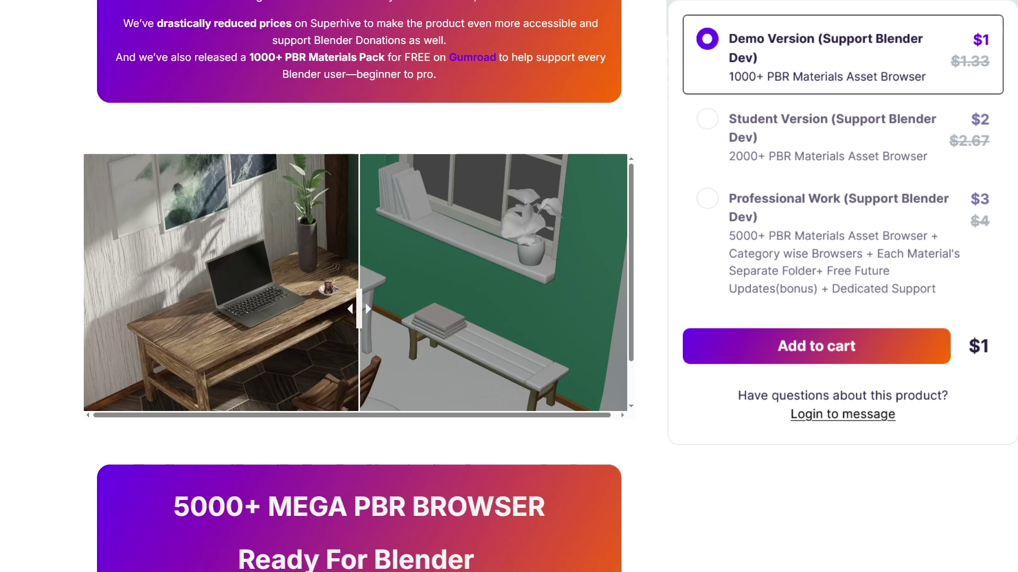
pyautogui.scroll(-4, 359, 287)
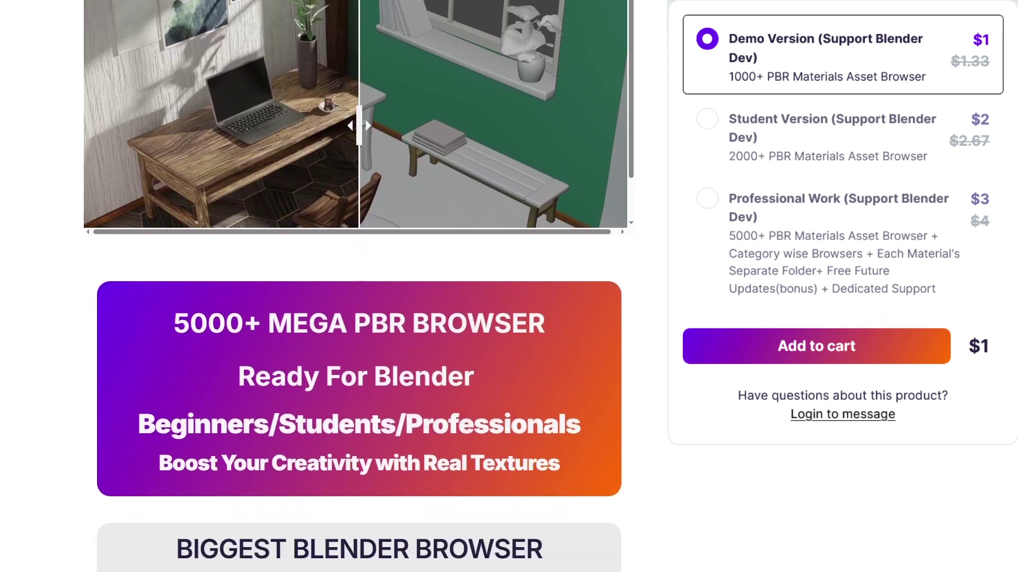
pyautogui.scroll(-4, 358, 286)
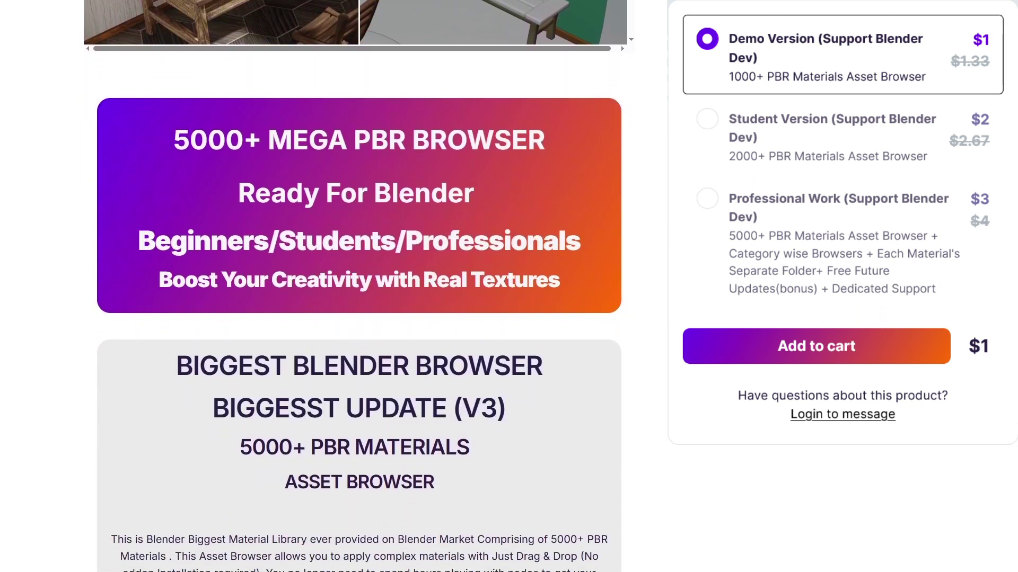
pyautogui.scroll(-4, 358, 287)
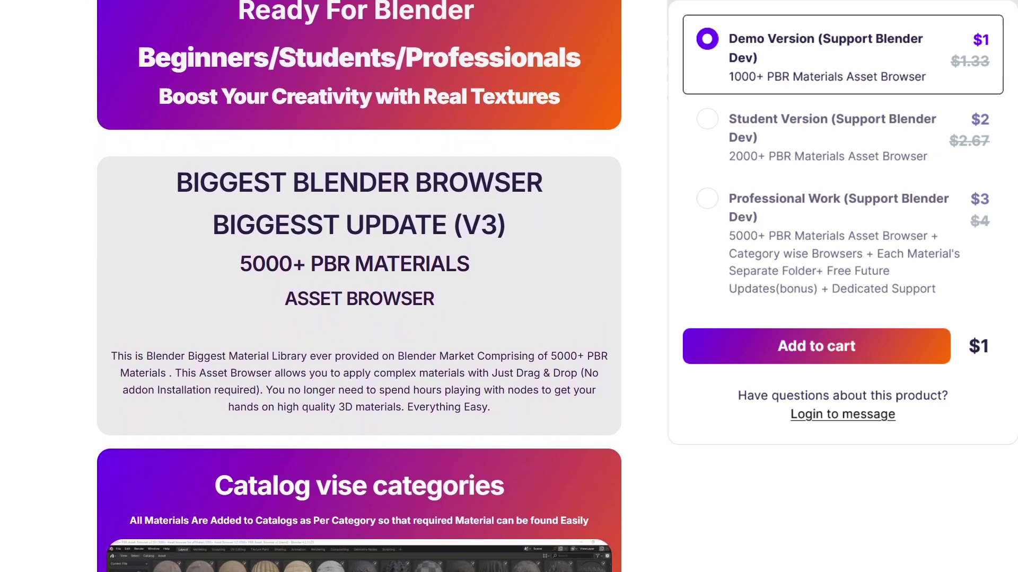
pyautogui.scroll(-4, 358, 287)
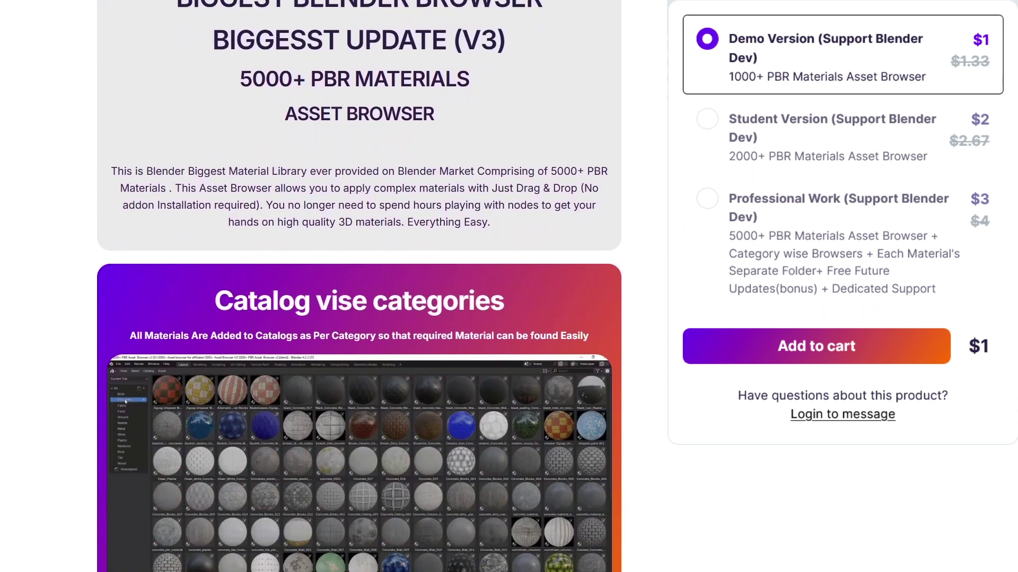
pyautogui.scroll(-4, 359, 286)
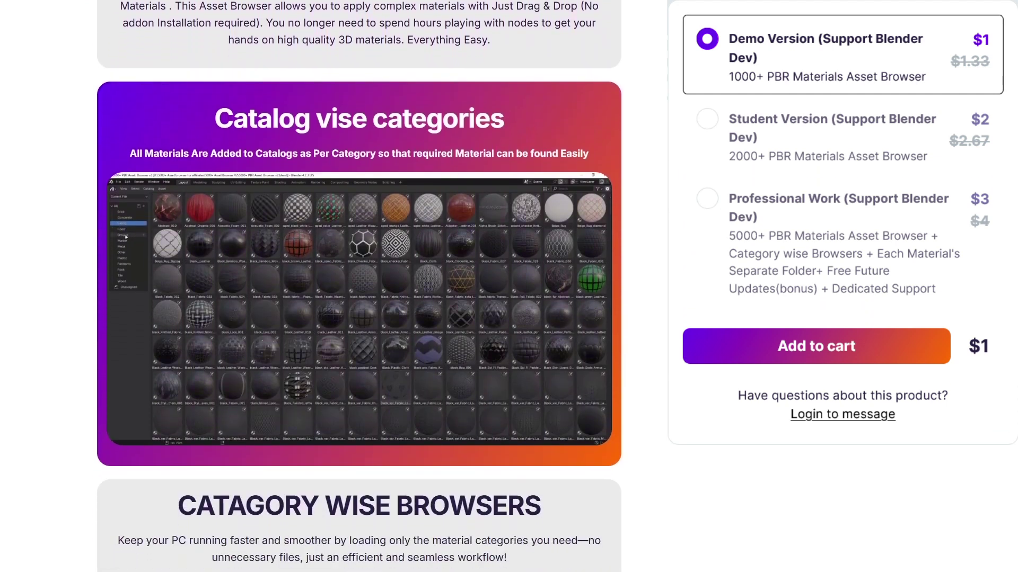
pyautogui.scroll(-4, 359, 286)
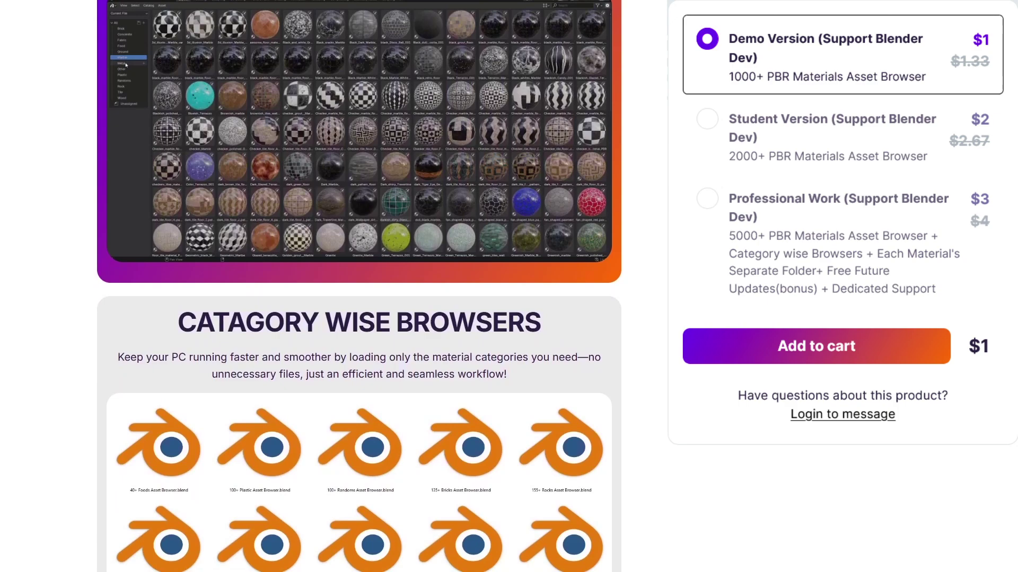
pyautogui.scroll(-4, 359, 286)
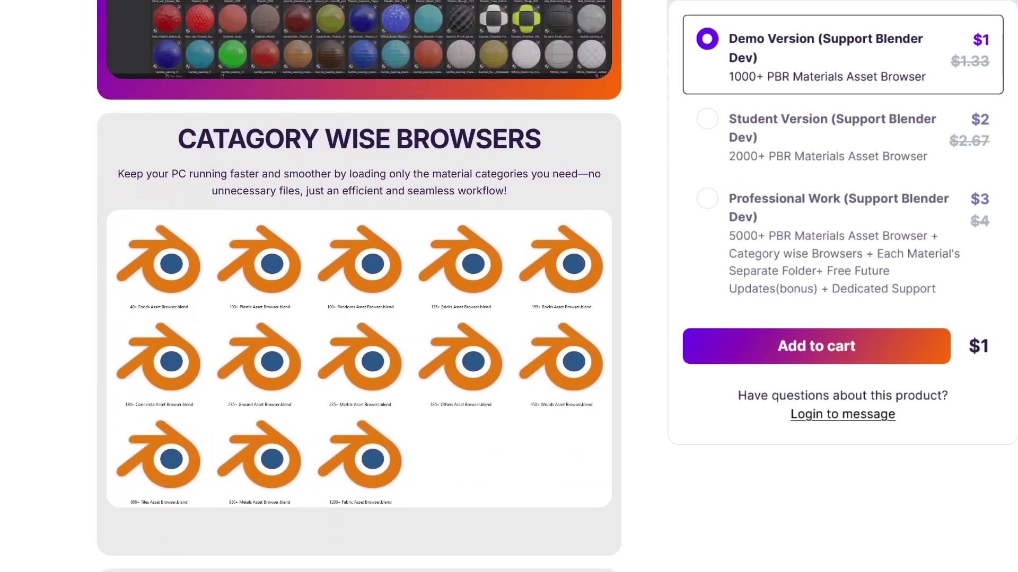
pyautogui.scroll(-4, 359, 286)
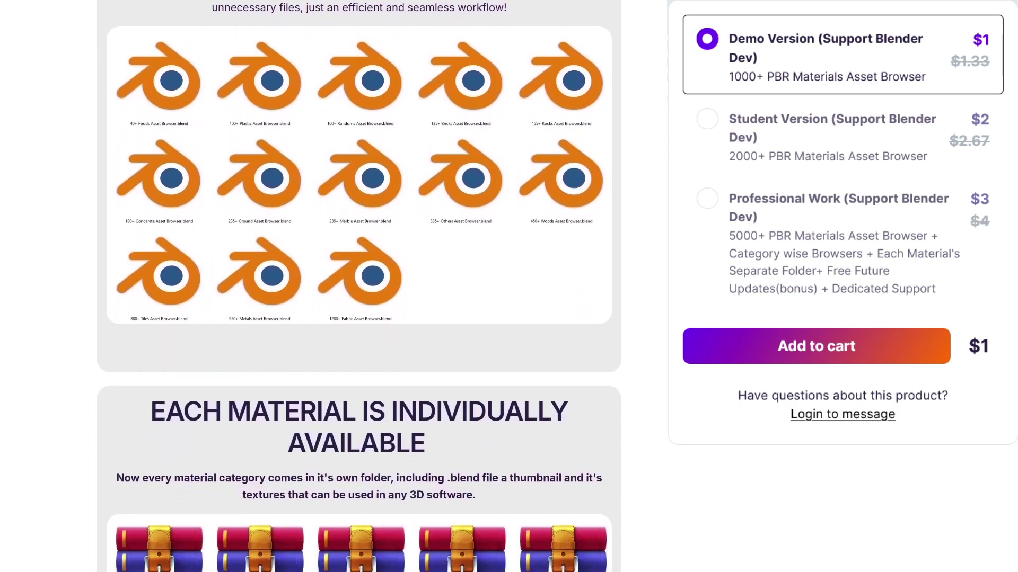
pyautogui.scroll(-4, 359, 286)
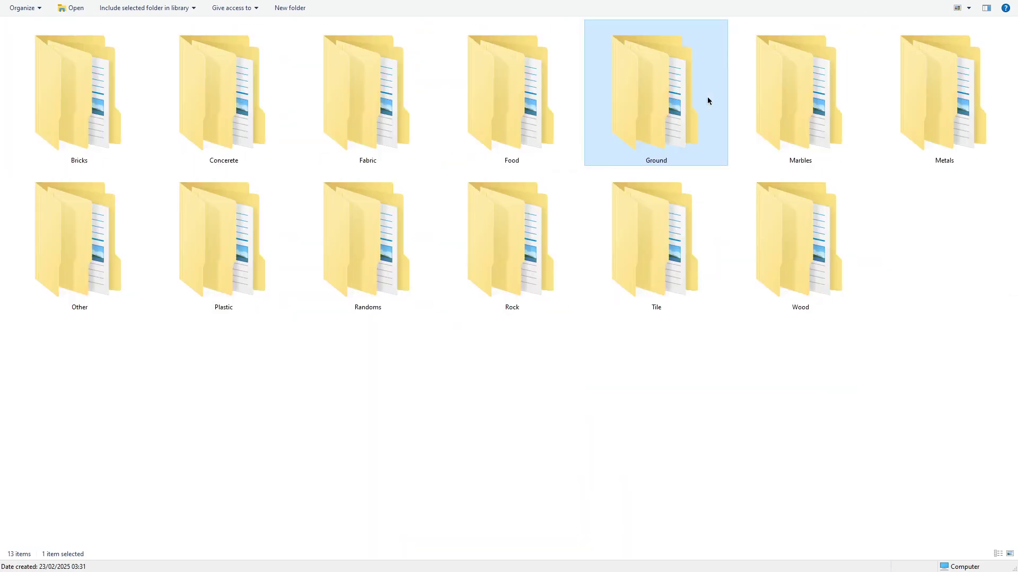
# - In the file explorer, open the metal materials folder and look through its individual material folders
pyautogui.doubleClick(942, 106)
pyautogui.scroll(-20, 946, 111)
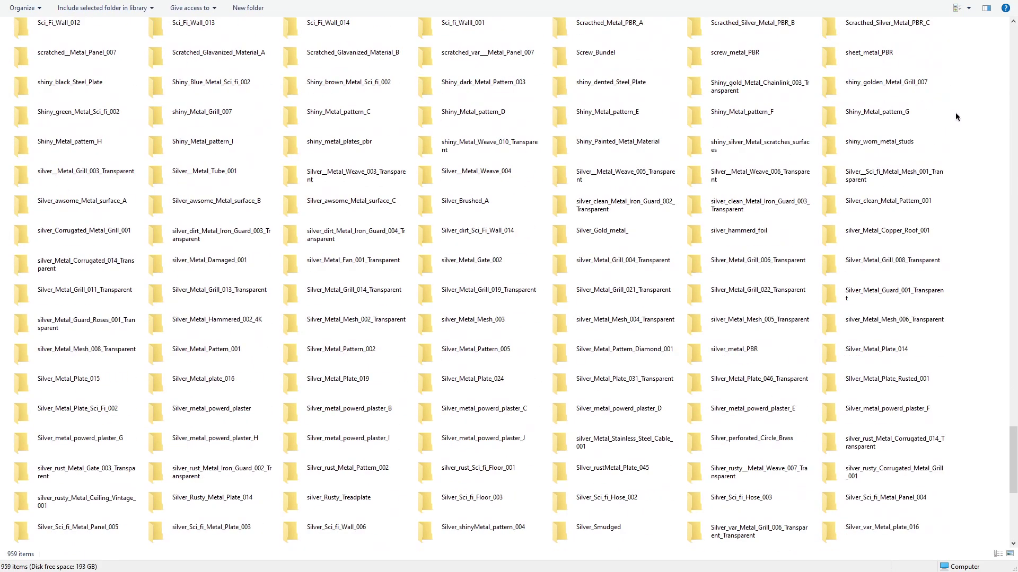
# - Back in Blender, apply the black_cracks brick material from the Brick catalog to the sphere
pyautogui.moveTo(504, 195); pyautogui.dragTo(503, 195)
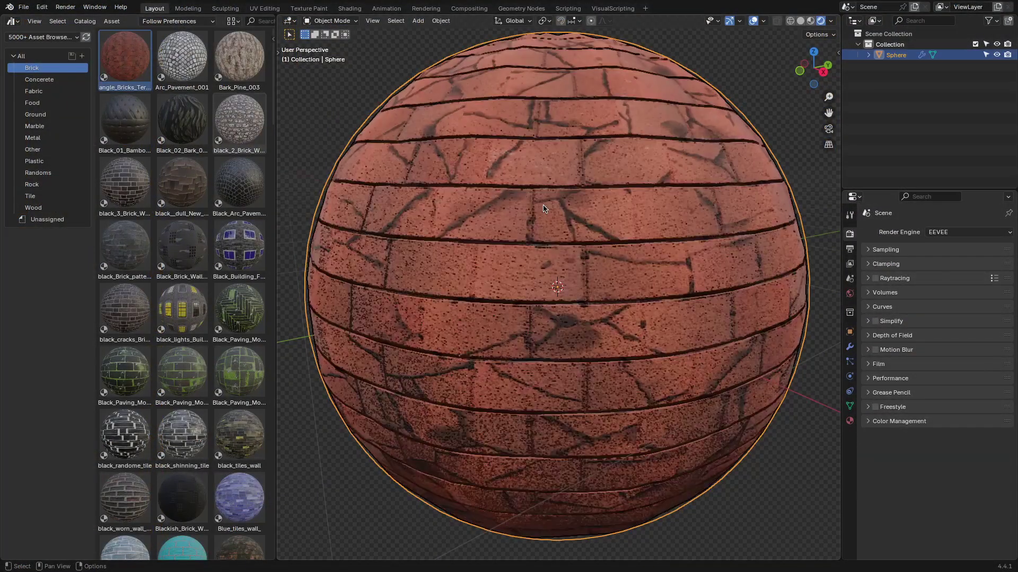
pyautogui.moveTo(124, 313); pyautogui.dragTo(530, 239)
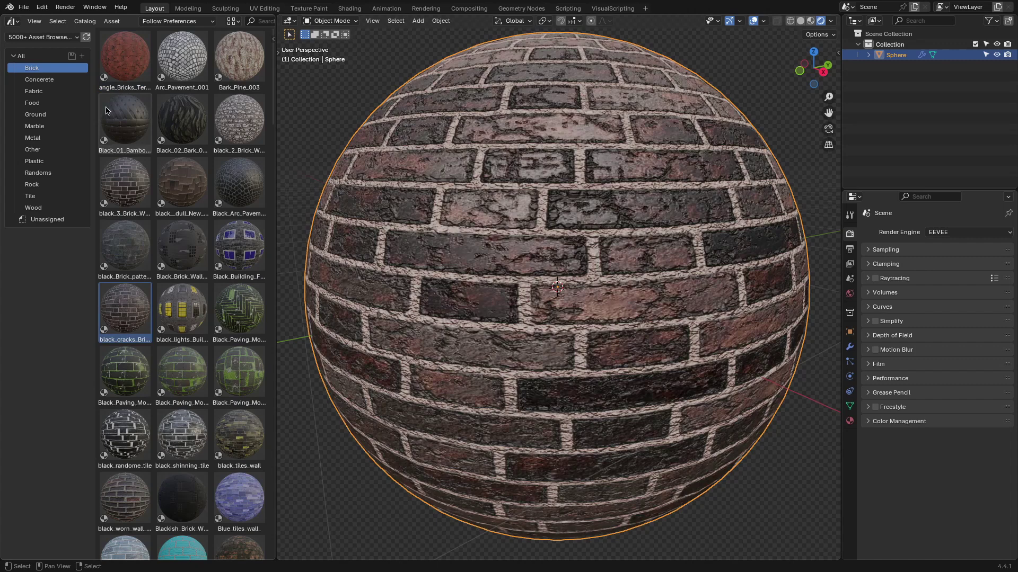
# - Apply the Basketweave and Brown_Ceramic materials from the Concerete catalog to the sphere and compare Cycles with EEVEE rendering
pyautogui.click(39, 79)
pyautogui.moveTo(125, 119); pyautogui.dragTo(542, 192)
pyautogui.moveTo(240, 435); pyautogui.dragTo(499, 308)
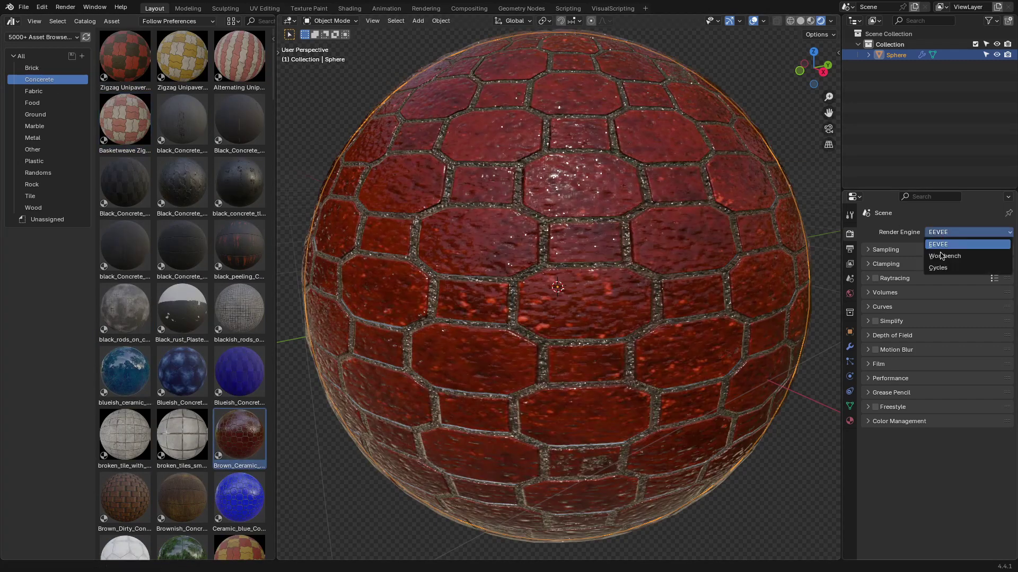
pyautogui.click(943, 267)
pyautogui.click(949, 243)
# - Apply Fabric catalog materials Abstract_010 and black_brown leather to the sphere, and compare Cycles with EEVEE rendering
pyautogui.click(34, 91)
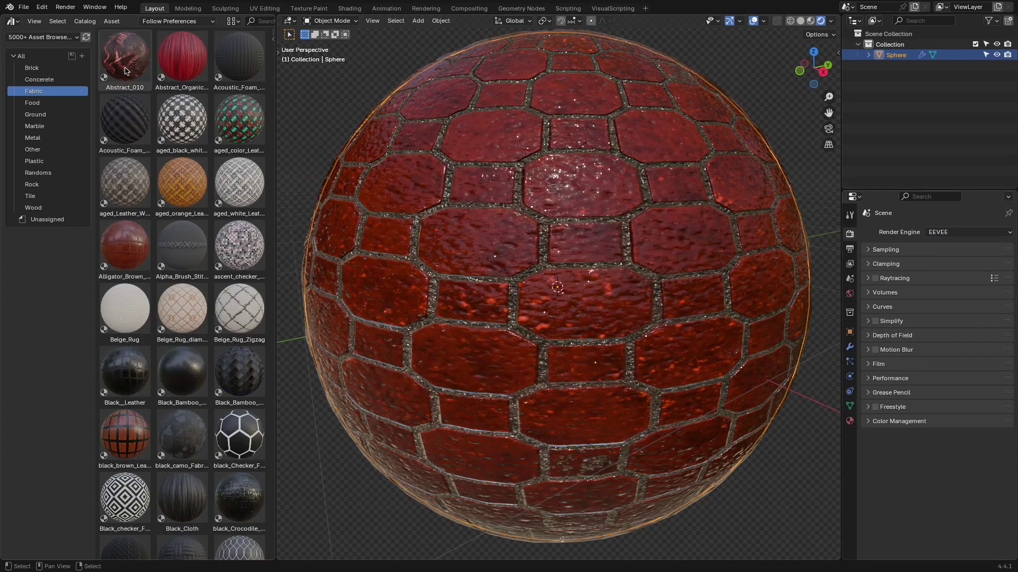
pyautogui.moveTo(125, 56); pyautogui.dragTo(488, 181)
pyautogui.moveTo(513, 291); pyautogui.dragTo(512, 291)
pyautogui.moveTo(125, 435); pyautogui.dragTo(520, 307)
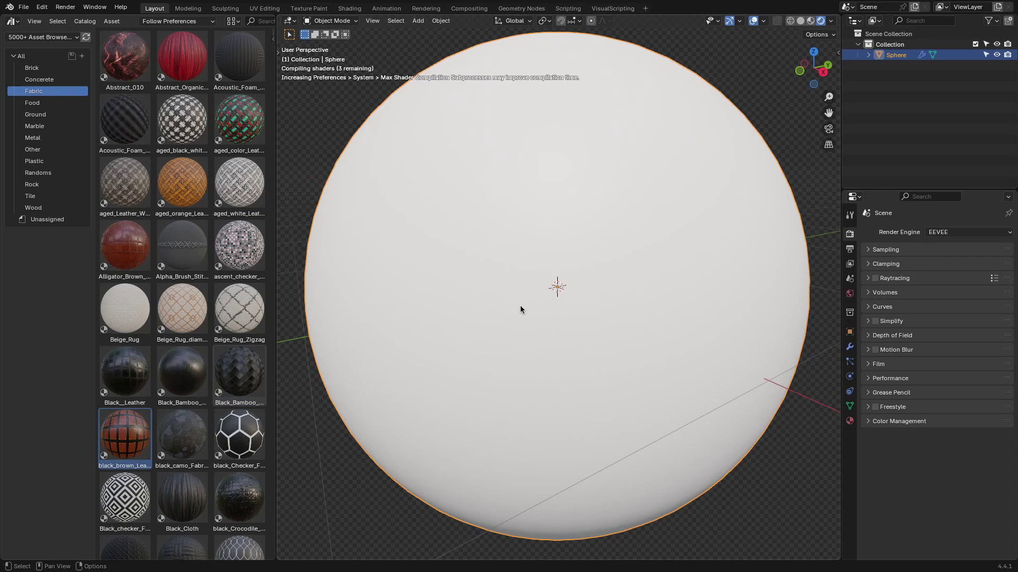
pyautogui.click(948, 266)
pyautogui.click(956, 232)
pyautogui.click(954, 245)
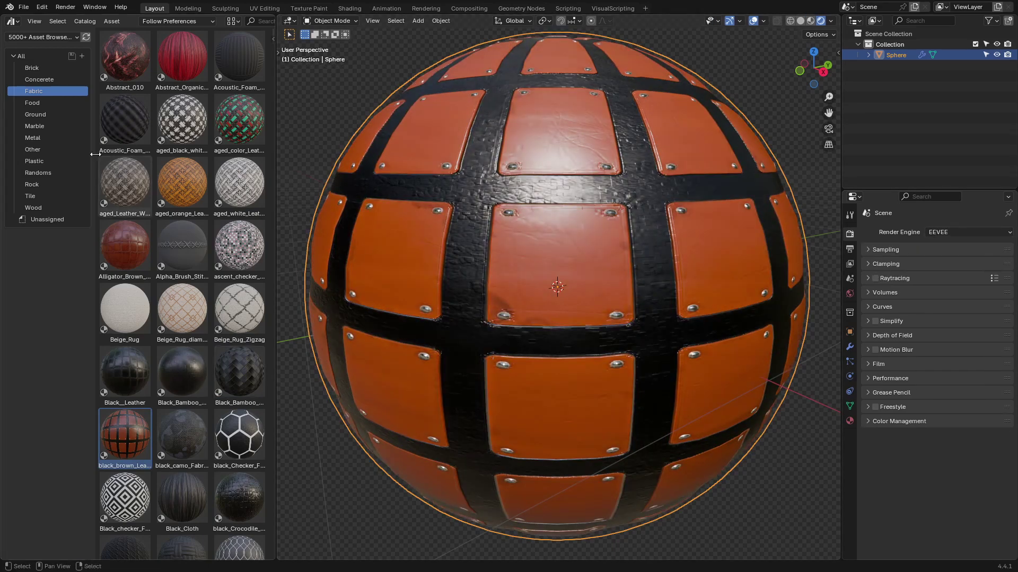
# - Try the Food catalog materials Apple_Skin, Chocolate_with_nuts and Grilled_Steak_lines on the sphere in turn
pyautogui.click(45, 103)
pyautogui.moveTo(125, 60); pyautogui.dragTo(595, 220)
pyautogui.moveTo(182, 182); pyautogui.dragTo(521, 218)
pyautogui.moveTo(239, 308); pyautogui.dragTo(506, 252)
# - Apply the Black__orange material and a black paving material from the Ground catalog to the sphere in turn
pyautogui.click(35, 114)
pyautogui.moveTo(182, 246); pyautogui.dragTo(583, 212)
pyautogui.moveTo(239, 435); pyautogui.dragTo(583, 275)
# - Apply the black_Disco_Ball material from the Marble catalog and then a material from the Metal catalog to the sphere
pyautogui.click(35, 126)
pyautogui.moveTo(181, 182); pyautogui.dragTo(599, 197)
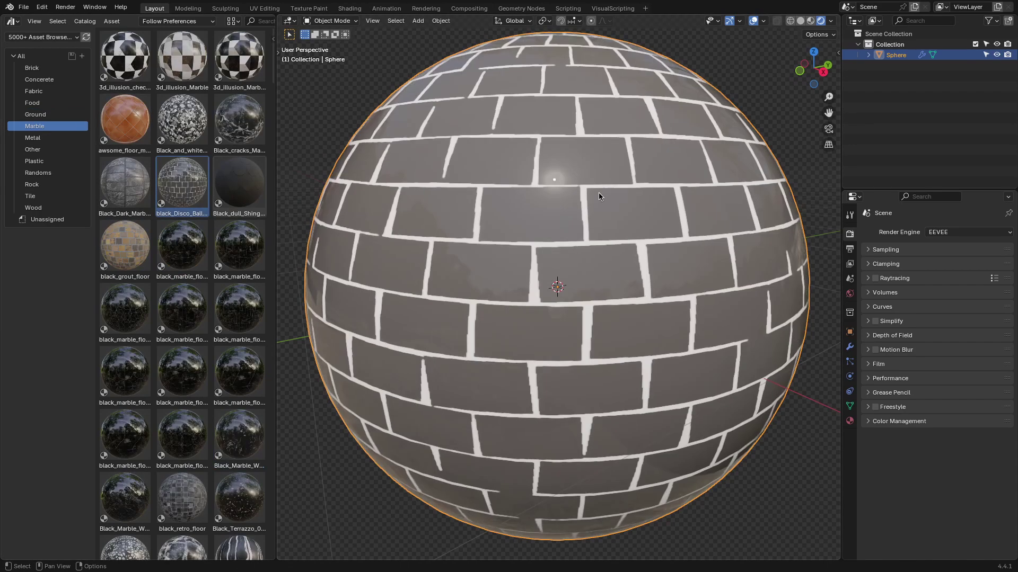
pyautogui.click(33, 137)
pyautogui.moveTo(125, 182); pyautogui.dragTo(549, 200)
# - Apply two materials from the Other catalog to the sphere in turn, starting with the first one listed
pyautogui.click(33, 149)
pyautogui.moveTo(125, 56); pyautogui.dragTo(476, 167)
pyautogui.moveTo(182, 247); pyautogui.dragTo(536, 222)
# - Apply the Black_Pipe material from the Plastic catalog to the sphere
pyautogui.click(34, 160)
pyautogui.moveTo(125, 119); pyautogui.dragTo(562, 212)
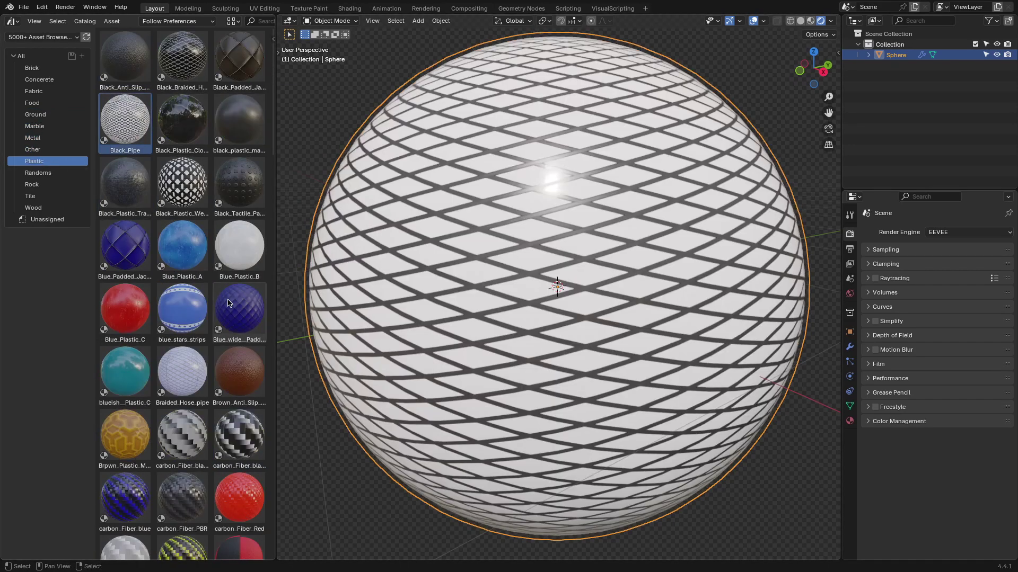
# - Apply the blue wide padded material from the Plastic catalog, and then Asphalt_Ground_with_crack from the Rock catalog, to the sphere
pyautogui.moveTo(228, 302); pyautogui.dragTo(500, 268)
pyautogui.click(31, 184)
pyautogui.moveTo(125, 55); pyautogui.dragTo(541, 193)
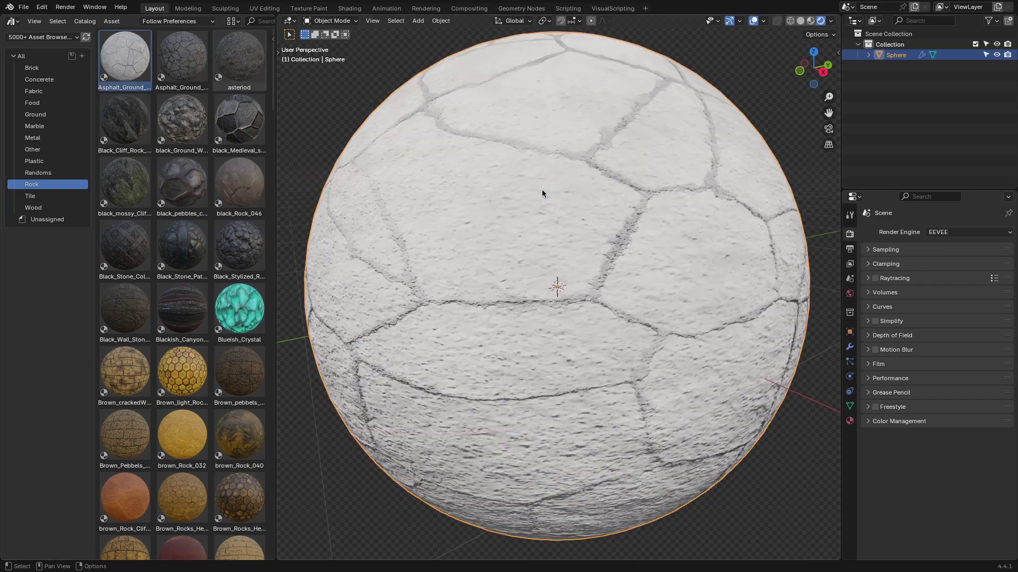
# - Try the Cycles render engine on the asphalt material, and undo the change
pyautogui.click(942, 232)
pyautogui.click(948, 266)
pyautogui.hotkey('ctrl', 'z')
# - Split the 3D viewport, turn the new area into a Shader Editor and examine the node tree of the asphalt material
pyautogui.moveTo(280, 557); pyautogui.dragTo(291, 331)
pyautogui.click(289, 339)
pyautogui.click(330, 430)
pyautogui.press('n')
pyautogui.moveTo(476, 425); pyautogui.dragTo(473, 436, button='middle')
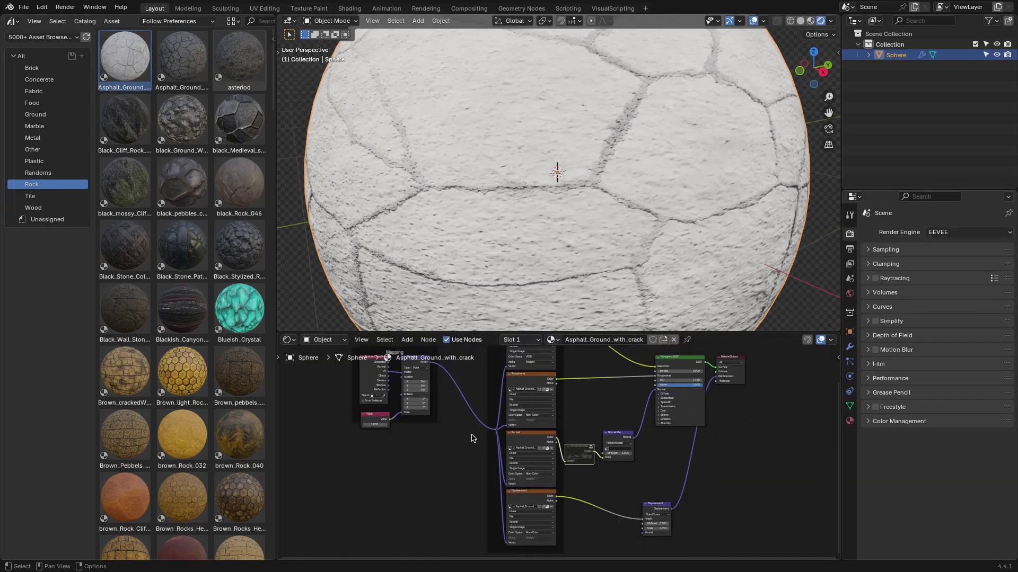
pyautogui.scroll(-2, 551, 397)
pyautogui.moveTo(554, 387); pyautogui.dragTo(555, 413, button='middle')
pyautogui.scroll(3, 554, 413)
pyautogui.scroll(-4, 530, 424)
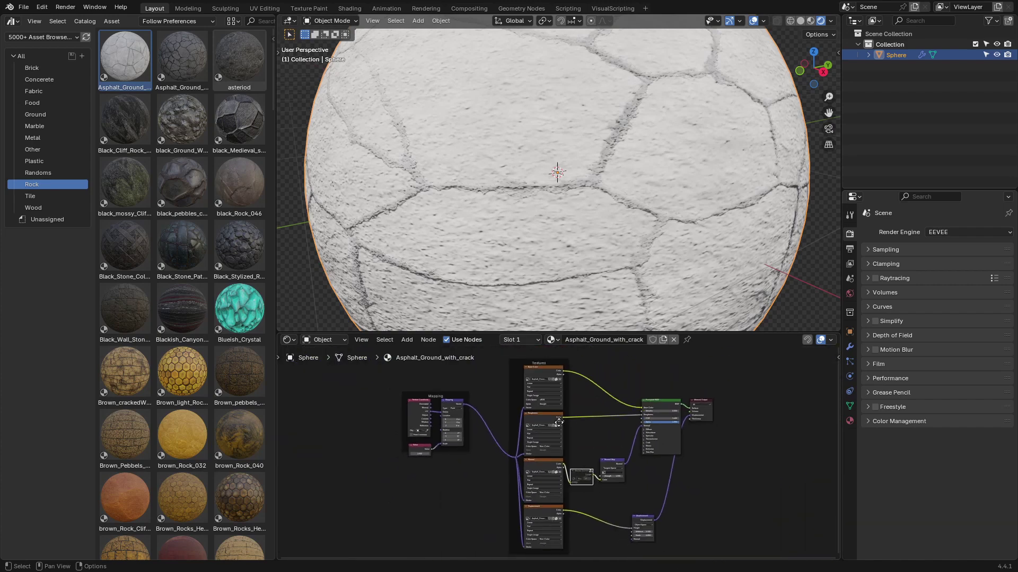
# - Apply a brown pebbles material from Rock, then an antique cement tile and Bacik__Tiles_Chaine_Homme_001_ from the Tile catalog, to the sphere
pyautogui.moveTo(237, 363); pyautogui.dragTo(502, 219)
pyautogui.click(58, 196)
pyautogui.moveTo(238, 119); pyautogui.dragTo(559, 106)
pyautogui.moveTo(239, 245); pyautogui.dragTo(567, 182)
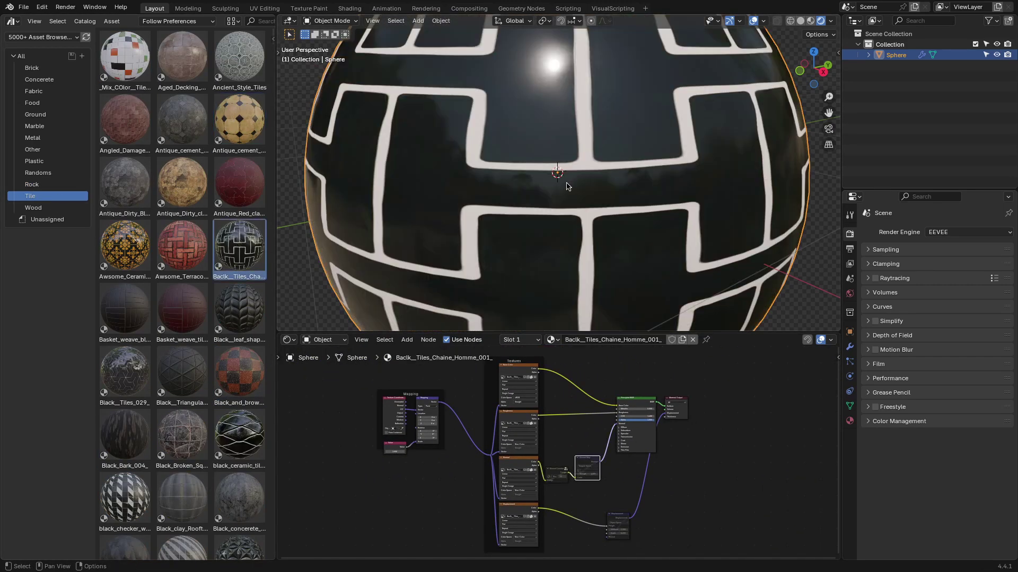
# - Apply a red basket weave tile, Black__leaf_shape_pattern_tile and Black_decorative_tile to the sphere in turn
pyautogui.moveTo(181, 309); pyautogui.dragTo(522, 196)
pyautogui.moveTo(239, 309); pyautogui.dragTo(467, 191)
pyautogui.scroll(-4, 225, 449)
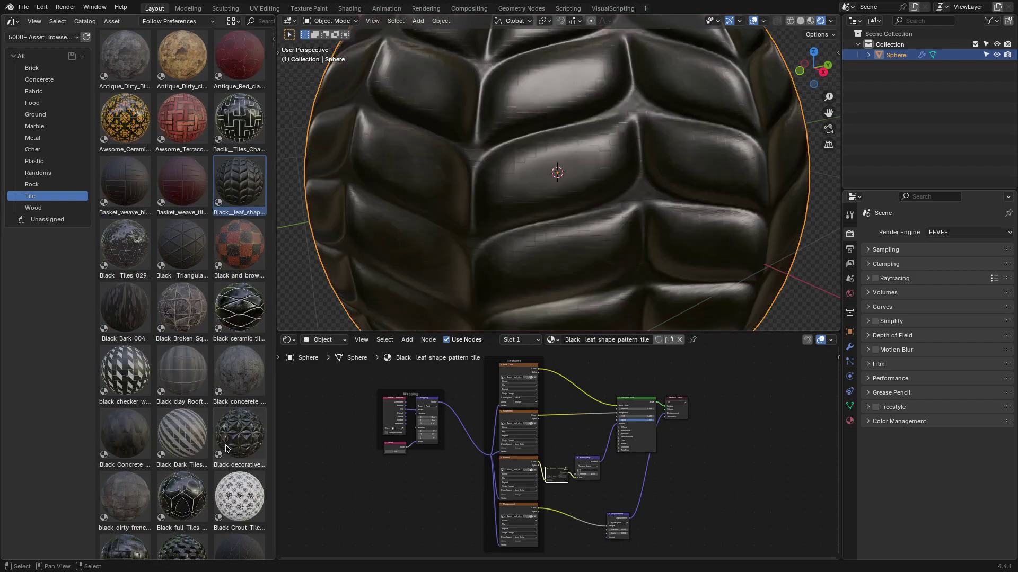
pyautogui.moveTo(226, 449); pyautogui.dragTo(519, 212)
pyautogui.scroll(-4, 192, 318)
# - Apply Dark_Stylized_Rocks_001 from the Rock catalog to the sphere and close the Shader Editor area
pyautogui.click(52, 184)
pyautogui.scroll(-7, 192, 377)
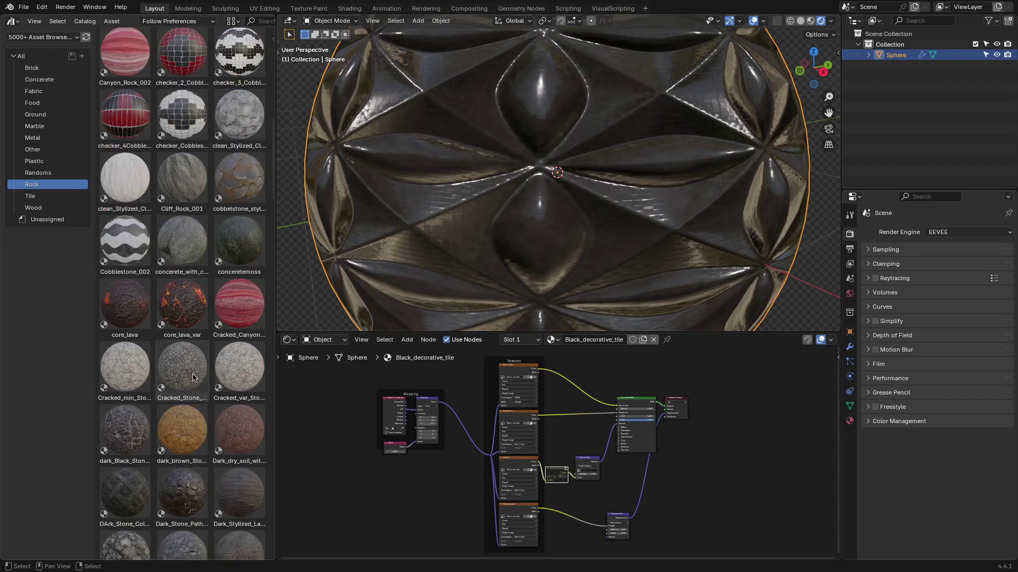
pyautogui.scroll(-3, 193, 377)
pyautogui.moveTo(125, 387); pyautogui.dragTo(466, 200)
pyautogui.moveTo(508, 170); pyautogui.dragTo(553, 164, button='middle')
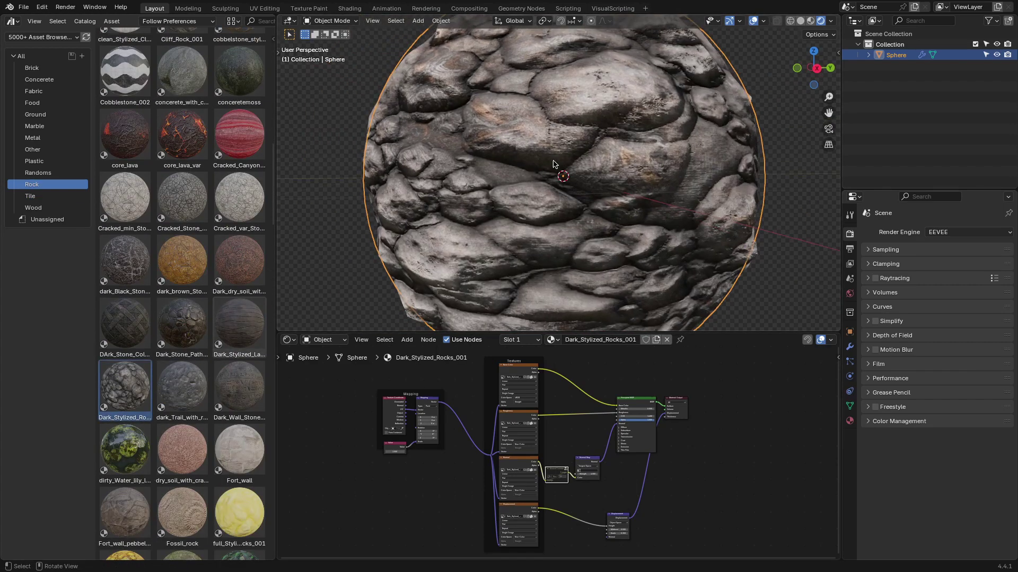
pyautogui.moveTo(280, 328); pyautogui.dragTo(301, 335)
pyautogui.scroll(2, 583, 289)
# - Set the displacement of the Dark_Stylized_Rocks_001 material to midlevel 0.470 and scale 0.090
pyautogui.click(849, 421)
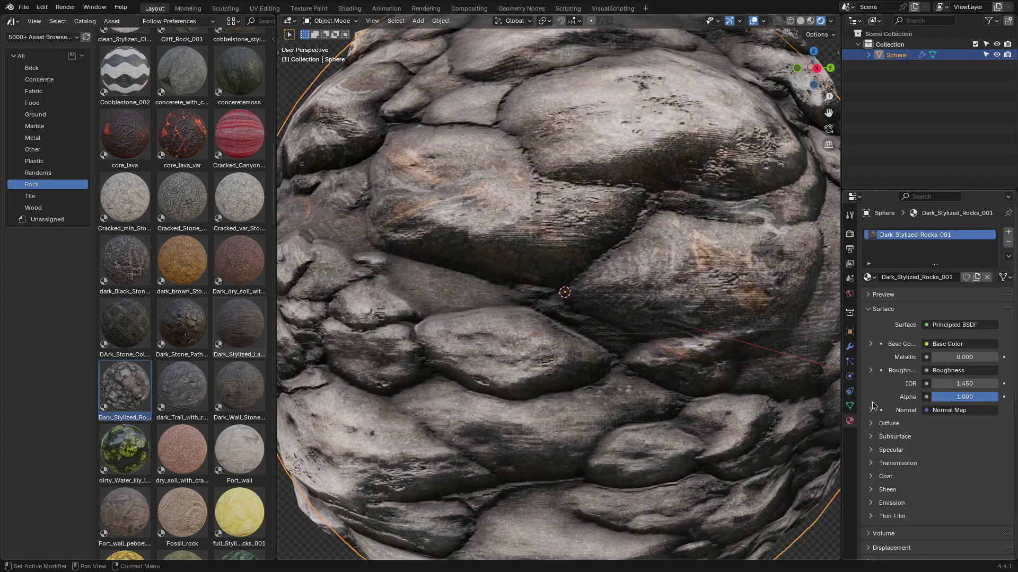
pyautogui.keyDown('shift'); pyautogui.moveTo(721, 286); pyautogui.dragTo(696, 305, button='middle'); pyautogui.keyUp('shift')
pyautogui.scroll(-4, 696, 304)
pyautogui.click(849, 234)
pyautogui.click(950, 232)
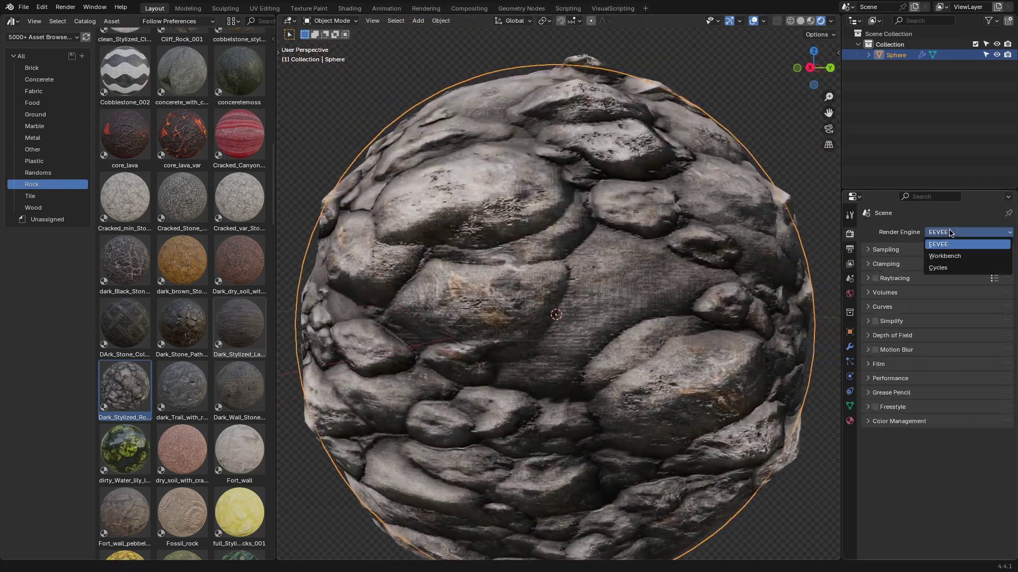
pyautogui.click(850, 420)
pyautogui.scroll(-6, 913, 479)
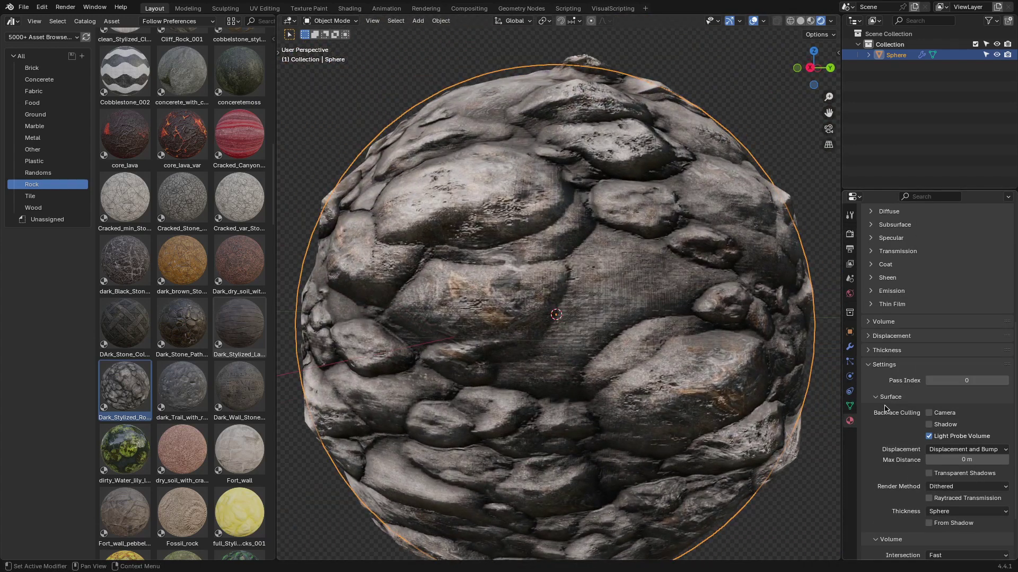
pyautogui.click(874, 337)
pyautogui.moveTo(964, 397); pyautogui.dragTo(948, 397)
pyautogui.moveTo(964, 411); pyautogui.dragTo(938, 410)
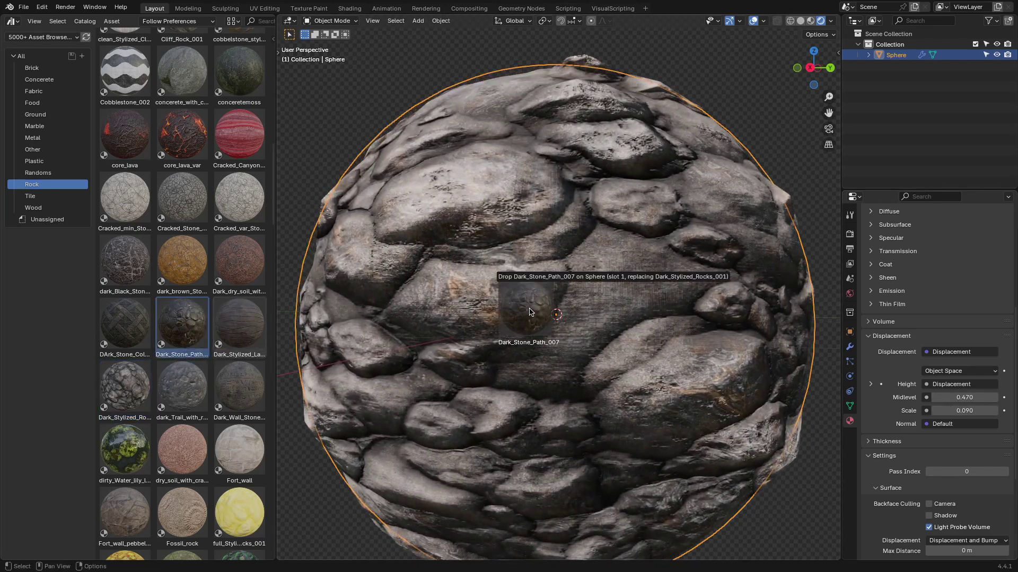
# - Apply Dark_Stone_Path_007 to the sphere and set its displacement scale to 0.090
pyautogui.moveTo(529, 313); pyautogui.dragTo(532, 312)
pyautogui.moveTo(790, 392); pyautogui.dragTo(817, 356, button='middle')
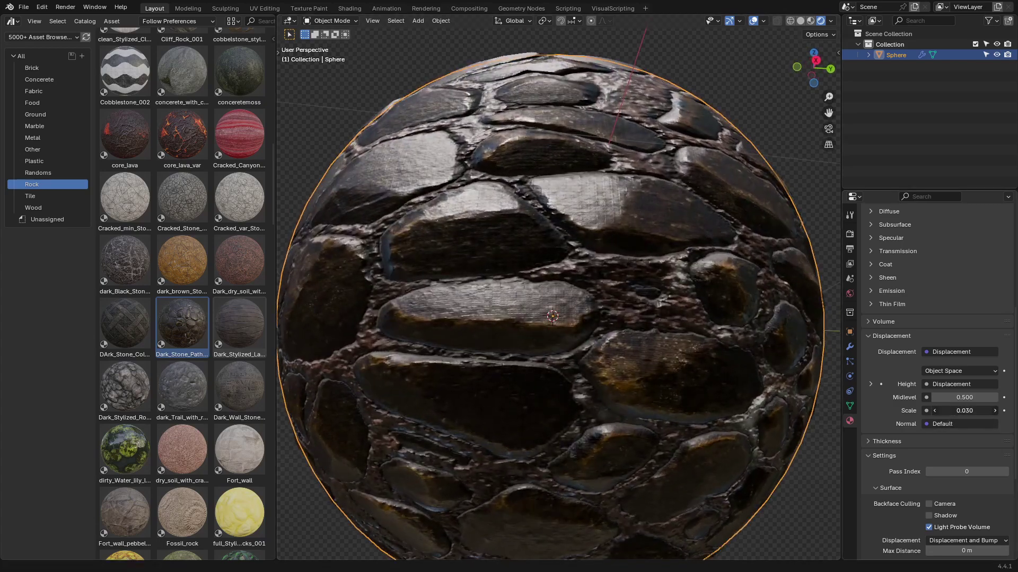
pyautogui.moveTo(964, 411); pyautogui.dragTo(970, 411)
pyautogui.moveTo(795, 333); pyautogui.dragTo(757, 347, button='middle')
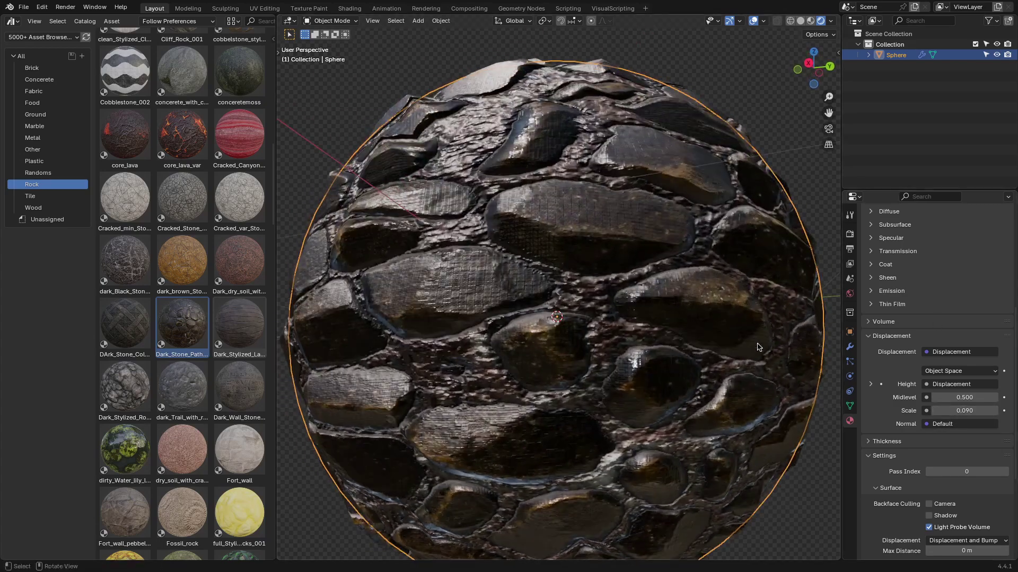
pyautogui.scroll(7, 893, 275)
# - Preview the stone path material in the Cycles render engine and switch back to EEVEE
pyautogui.click(849, 233)
pyautogui.click(937, 267)
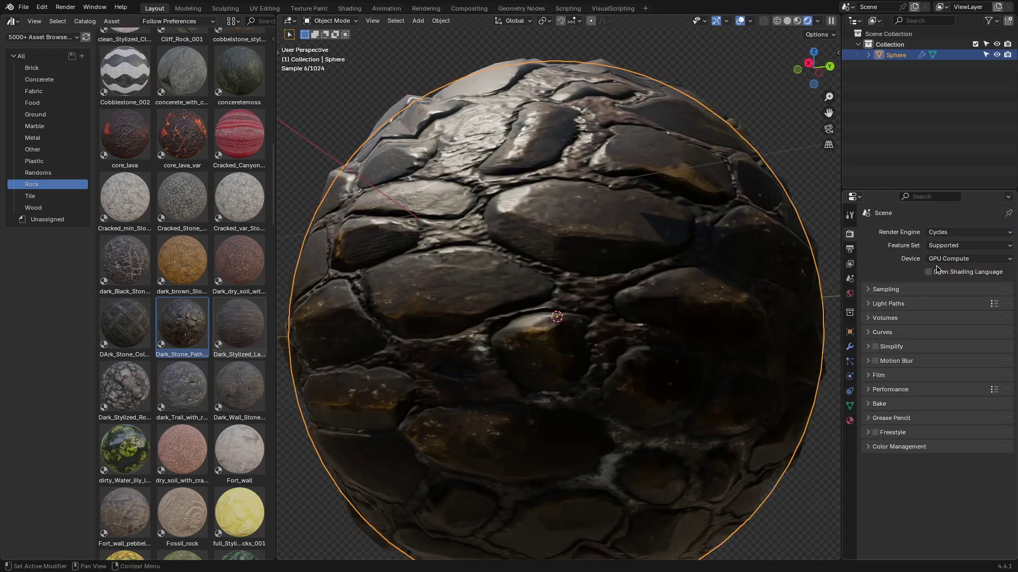
pyautogui.click(945, 233)
pyautogui.click(953, 246)
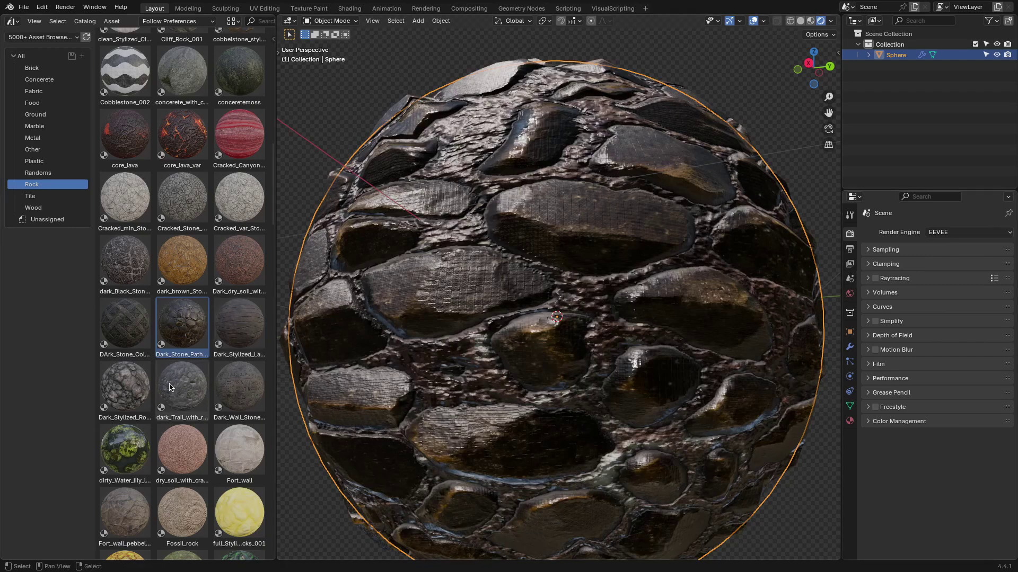
# - Reapply Dark_Stylized_Rocks_001 to the sphere and show its displacement settings
pyautogui.moveTo(503, 330); pyautogui.dragTo(504, 330)
pyautogui.click(850, 420)
pyautogui.scroll(-10, 938, 439)
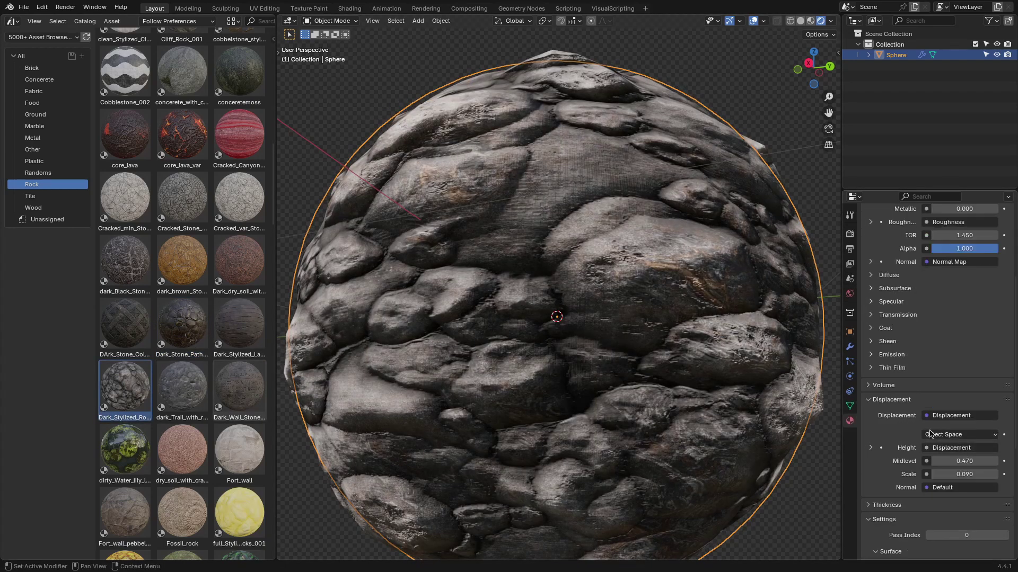
pyautogui.scroll(-8, 183, 318)
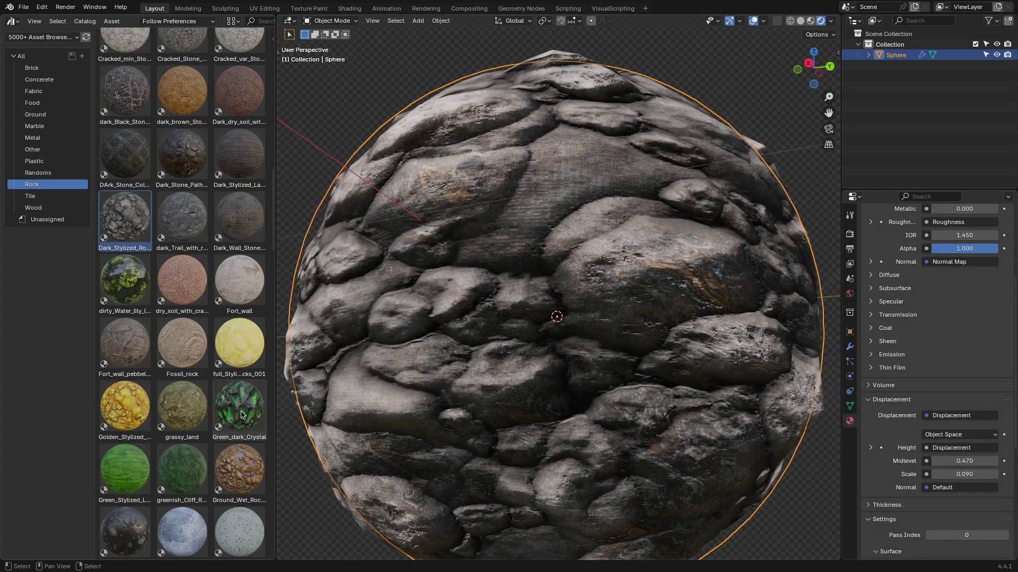
# - Apply Green_dark_Crystal to the sphere and set its displacement scale to 0.440
pyautogui.moveTo(240, 408); pyautogui.dragTo(536, 347)
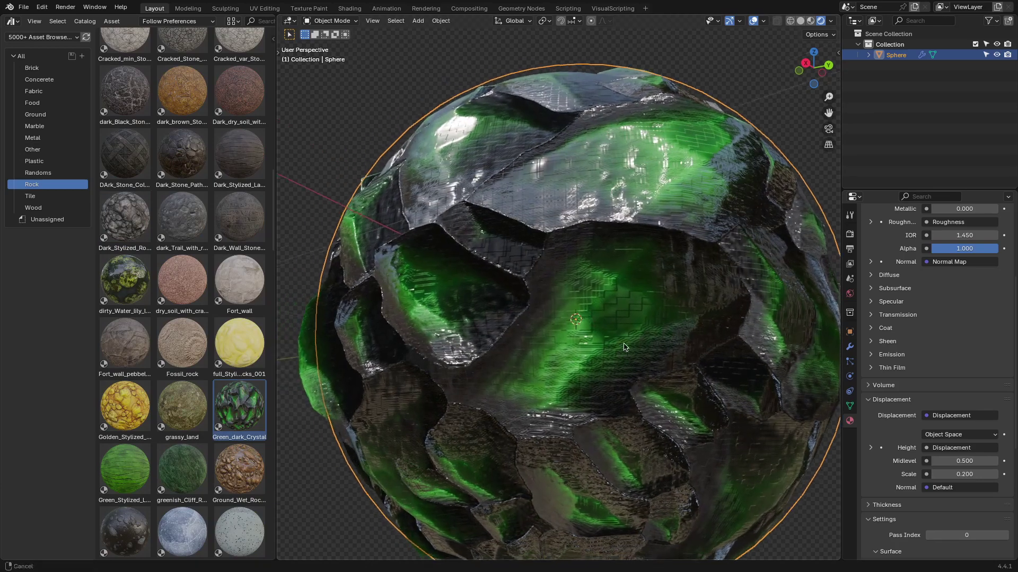
pyautogui.moveTo(965, 475); pyautogui.dragTo(997, 475)
pyautogui.scroll(-2, 674, 345)
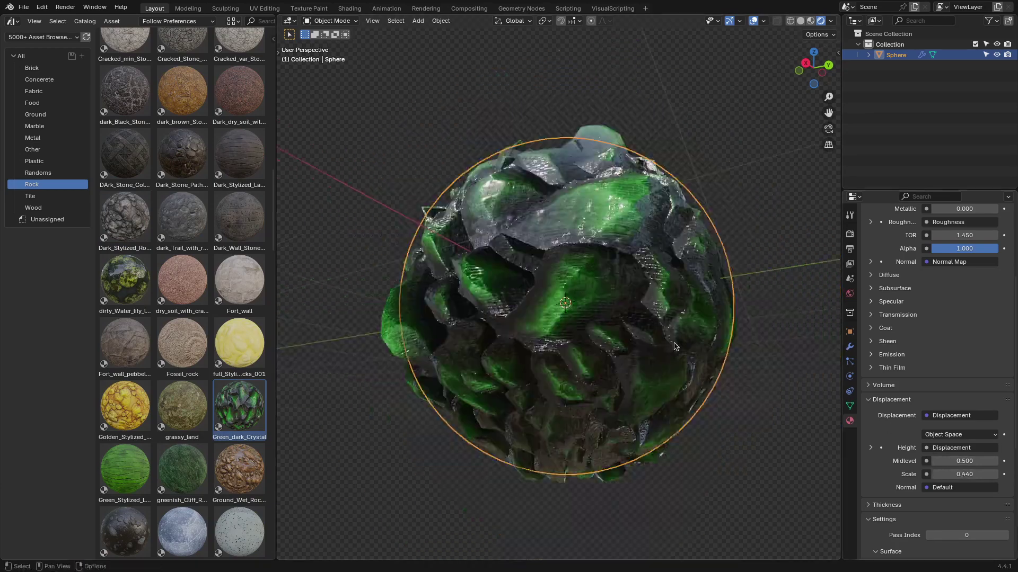
pyautogui.moveTo(674, 345); pyautogui.dragTo(752, 323, button='middle')
pyautogui.scroll(1, 766, 313)
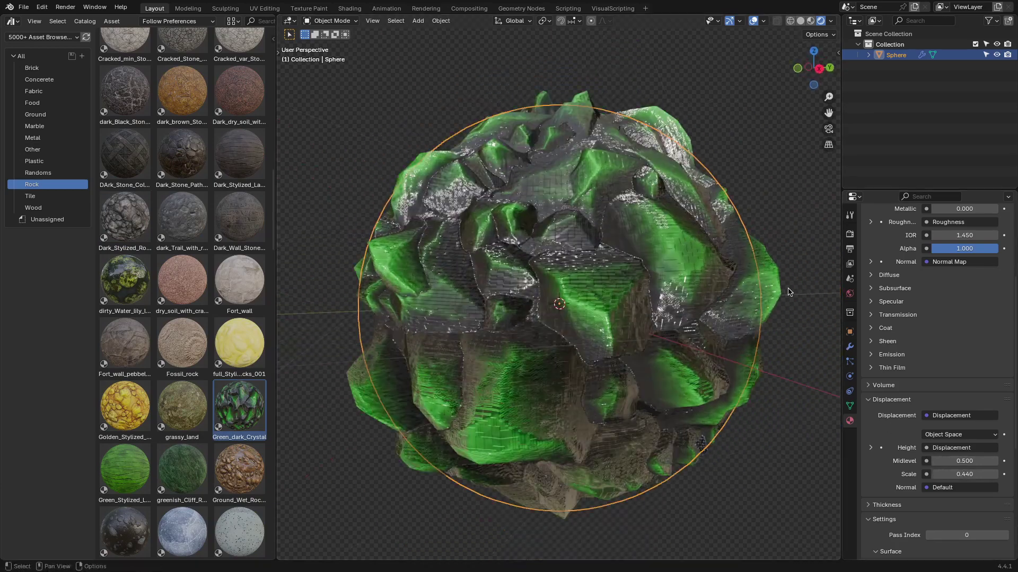
pyautogui.scroll(2, 891, 260)
# - Switch the render engine to Cycles to render the green crystal sphere
pyautogui.click(849, 234)
pyautogui.click(944, 232)
pyautogui.click(937, 268)
pyautogui.moveTo(826, 262); pyautogui.dragTo(808, 258, button='middle')
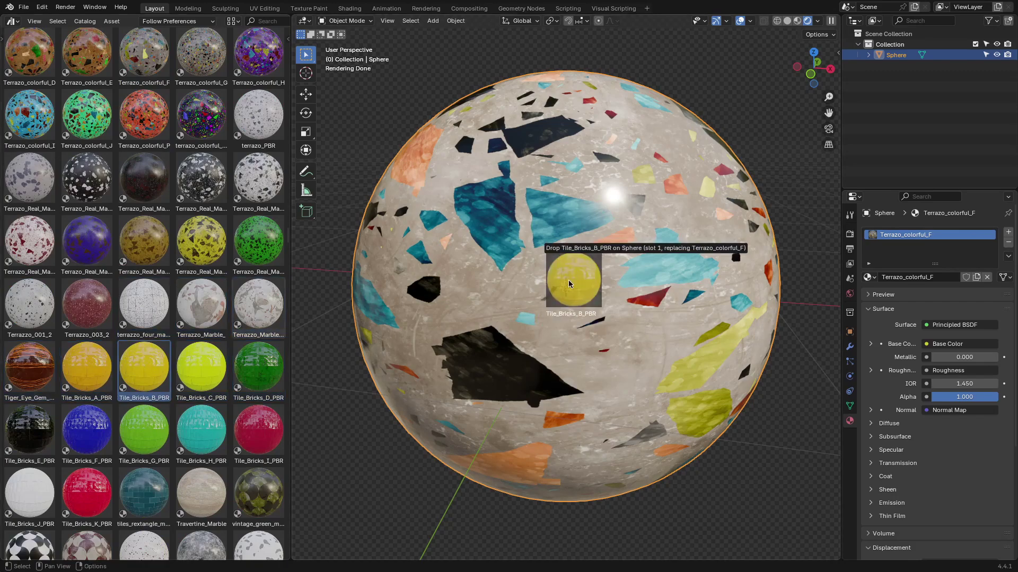
# - Apply more marble and metal materials to the sphere in turn, including black_Metal_Plate_Sci_Fi_002 and brushed_metal_strips
pyautogui.moveTo(568, 283); pyautogui.dragTo(569, 284)
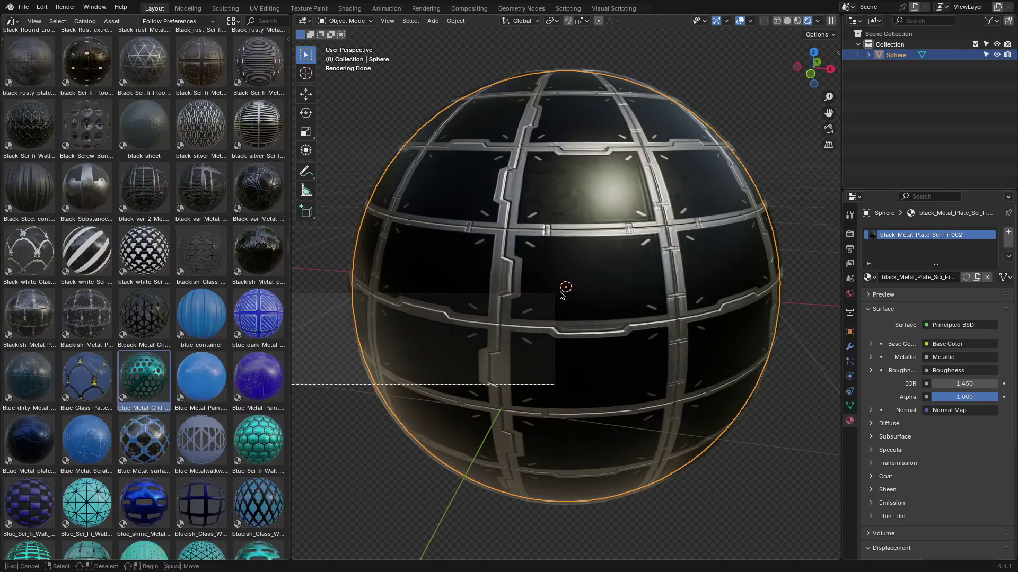
pyautogui.moveTo(536, 356); pyautogui.dragTo(533, 350)
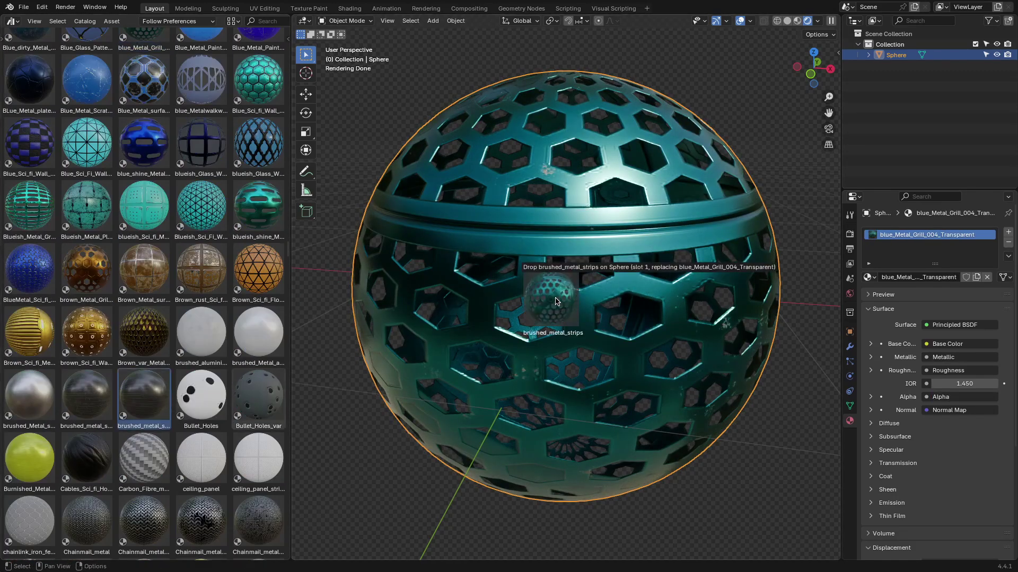
pyautogui.moveTo(556, 301); pyautogui.dragTo(557, 301)
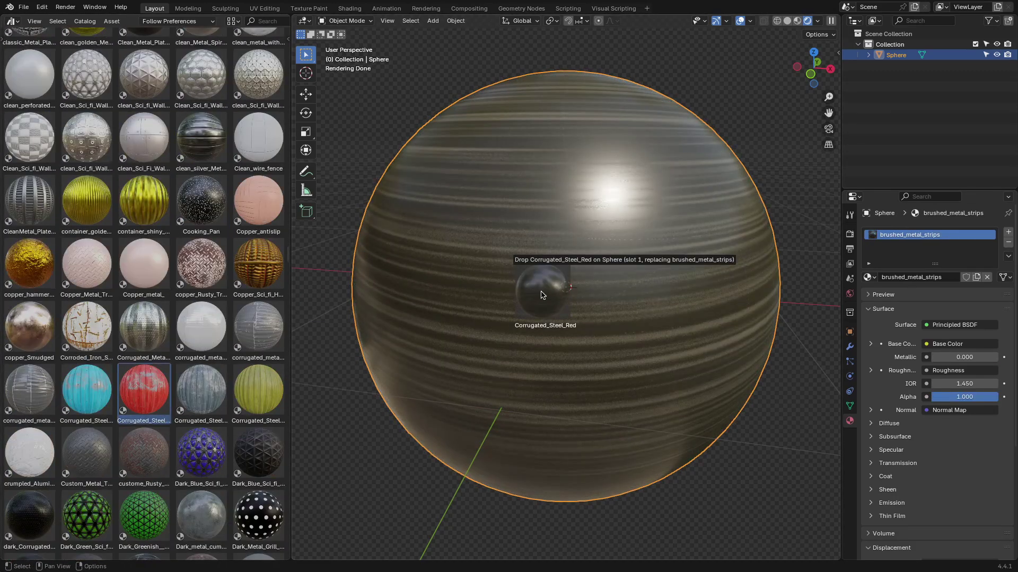
# - Apply Diamond_Metal_Plate_antislip_tevelve, golden_squares_Metal_Corrugated_016 and metal_Duct to the sphere in turn
pyautogui.moveTo(538, 291); pyautogui.dragTo(539, 290)
pyautogui.moveTo(144, 366); pyautogui.dragTo(462, 322)
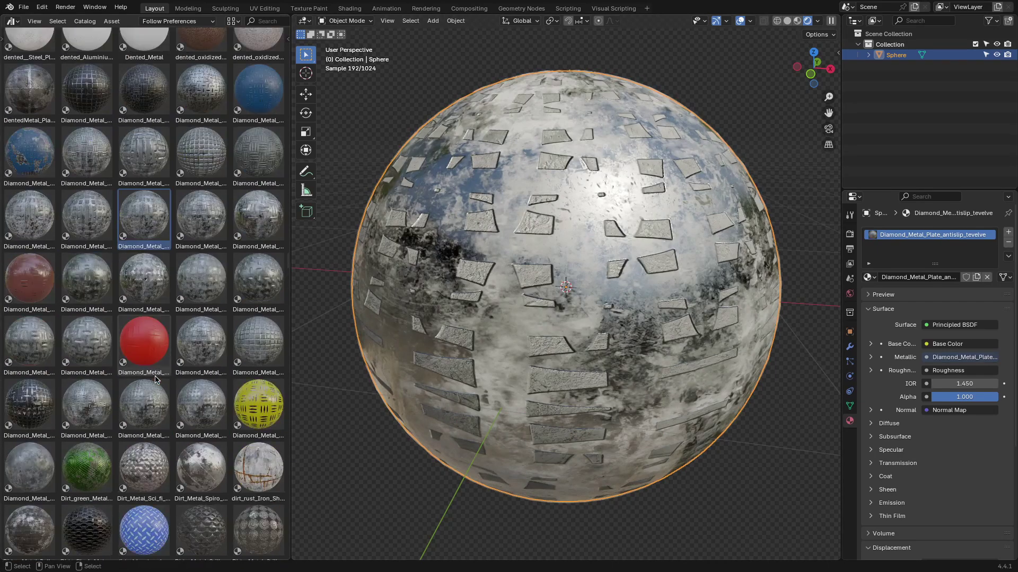
pyautogui.moveTo(143, 373); pyautogui.dragTo(538, 308)
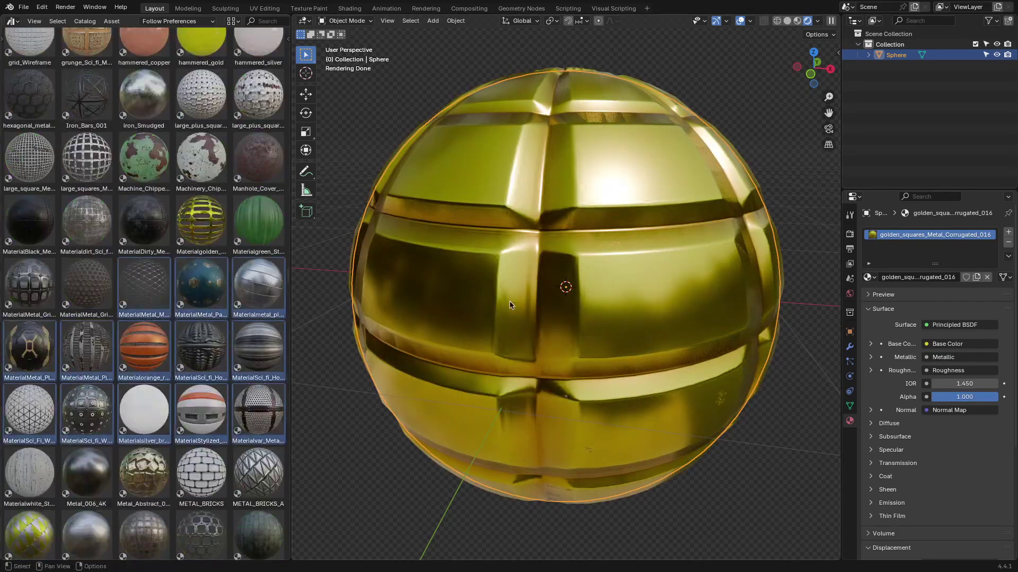
pyautogui.moveTo(504, 288); pyautogui.dragTo(504, 289)
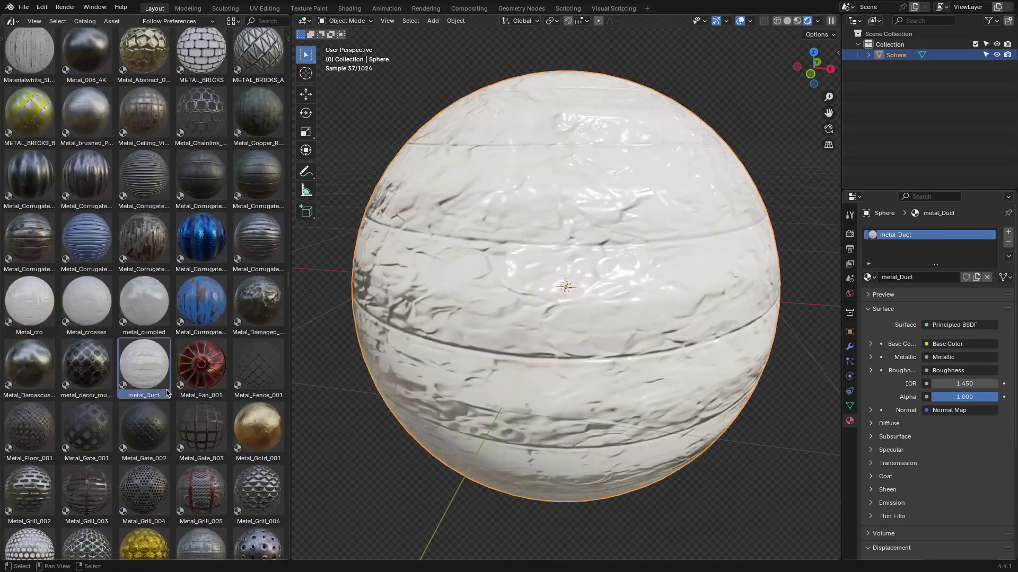
# - Apply Metal_Plate_029, Mix_Metal_surface_C_Material and Painted_rusty_metal_pbr to the sphere in turn
pyautogui.moveTo(143, 371); pyautogui.dragTo(546, 300)
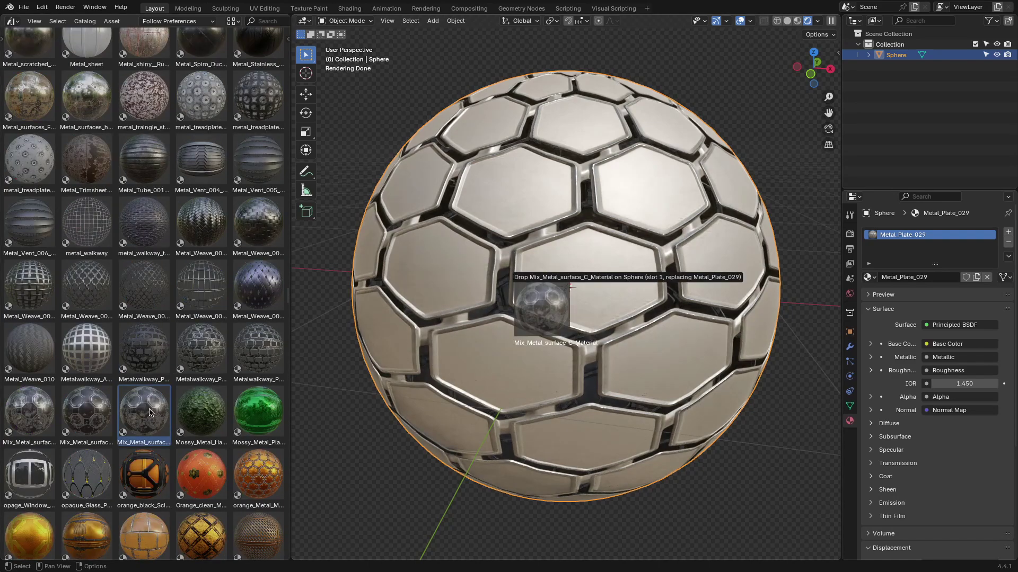
pyautogui.moveTo(570, 286); pyautogui.dragTo(570, 286)
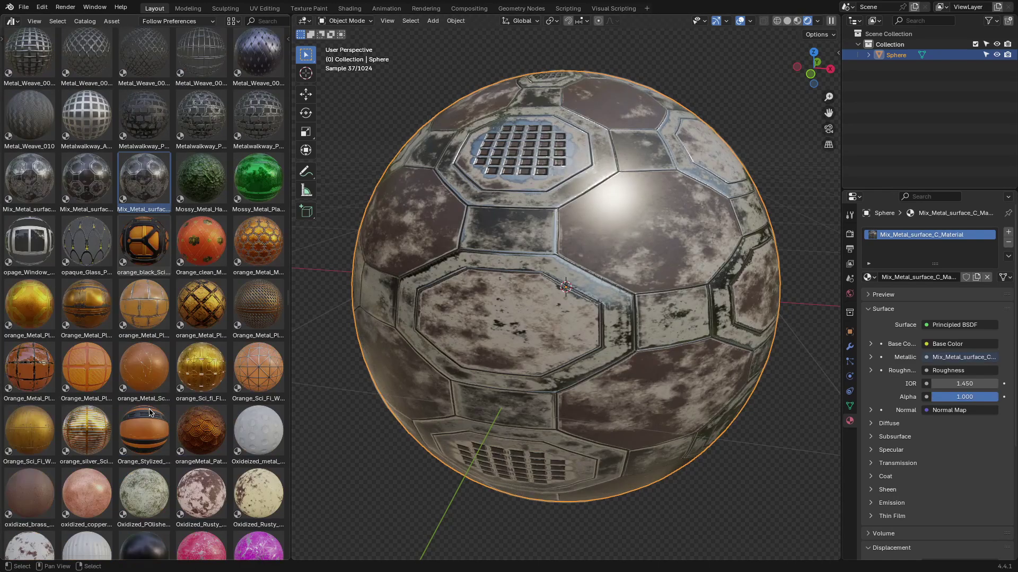
pyautogui.moveTo(144, 371); pyautogui.dragTo(546, 297)
pyautogui.moveTo(545, 297); pyautogui.dragTo(546, 297)
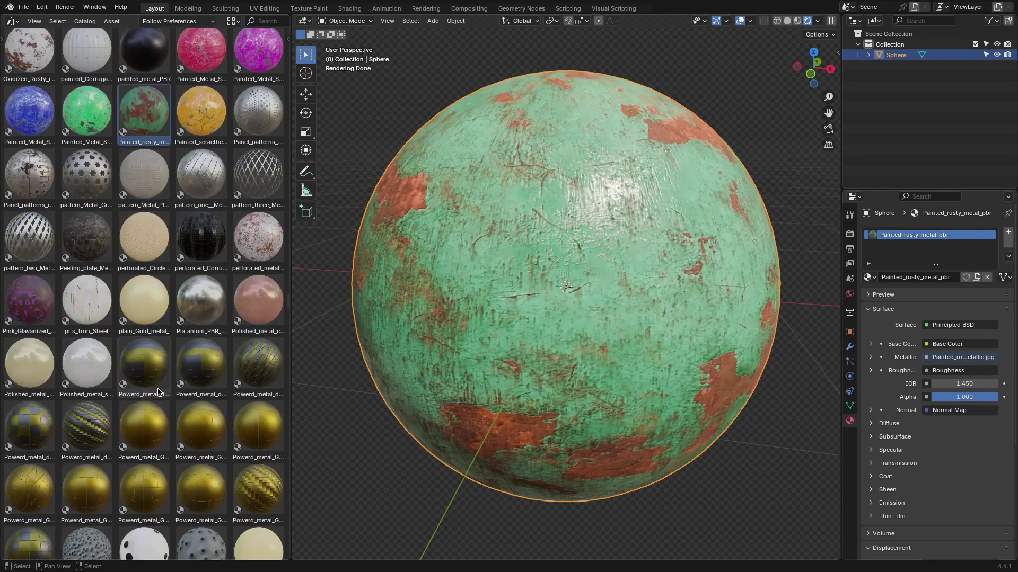
# - Apply Real_Metal_Plate_020 and then Rusty_Dirty_blackish_Metal_PBR_C to the sphere
pyautogui.moveTo(143, 345); pyautogui.dragTo(572, 289)
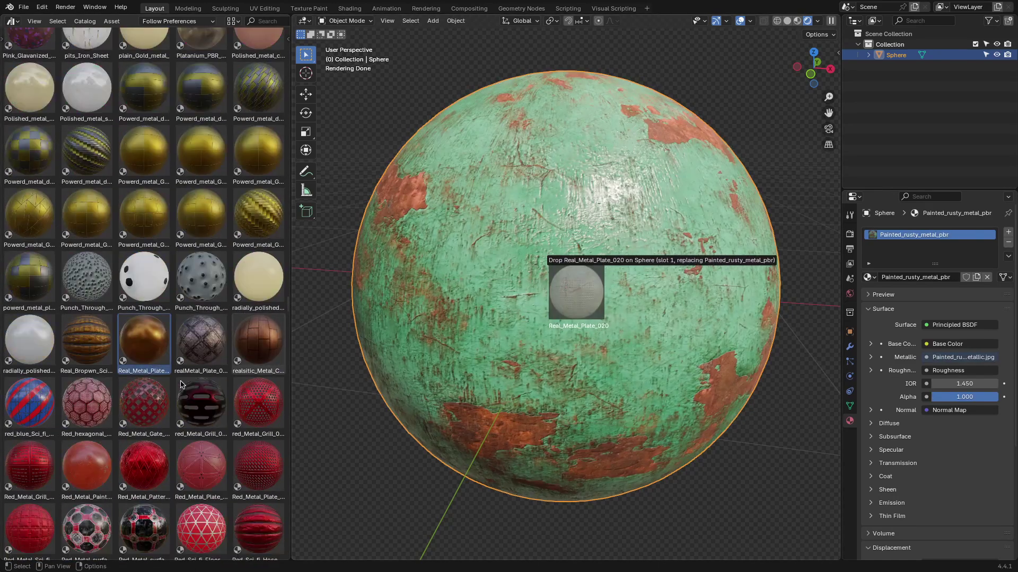
pyautogui.moveTo(576, 291); pyautogui.dragTo(576, 291)
pyautogui.moveTo(546, 297); pyautogui.dragTo(546, 297)
pyautogui.moveTo(143, 345); pyautogui.dragTo(522, 297)
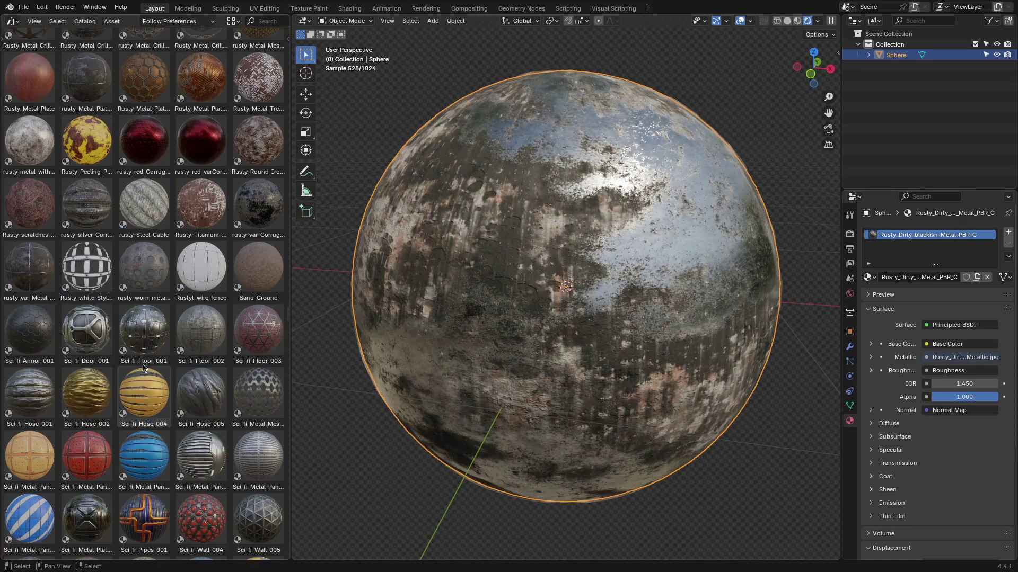
# - Apply more metal materials to the sphere in turn, including Shiny_Painted_Metal_Material and silverMetal_Corrugated_010
pyautogui.moveTo(143, 367); pyautogui.dragTo(546, 297)
pyautogui.moveTo(144, 367); pyautogui.dragTo(522, 286)
pyautogui.moveTo(522, 286); pyautogui.dragTo(522, 286)
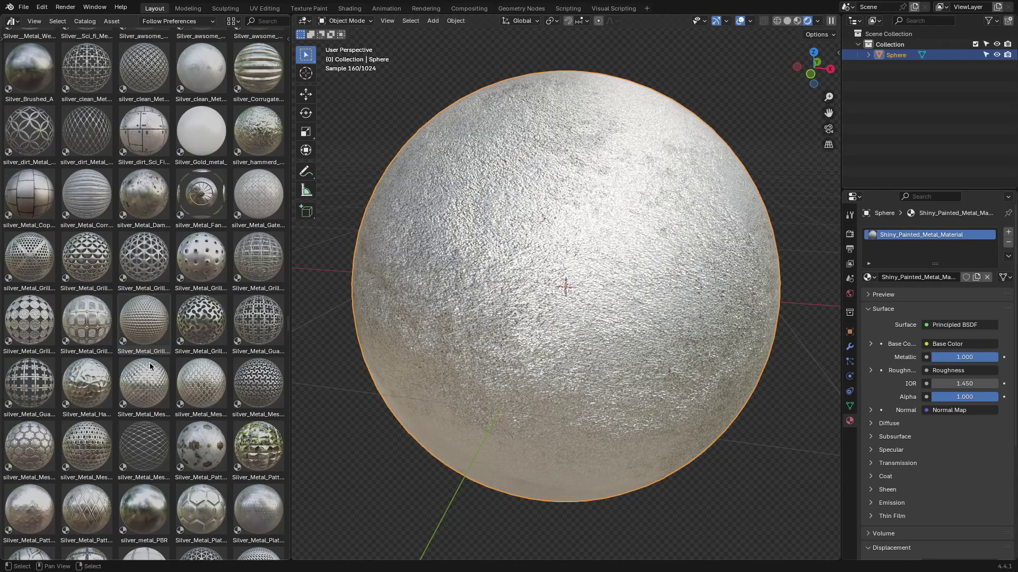
pyautogui.moveTo(151, 365); pyautogui.dragTo(545, 296)
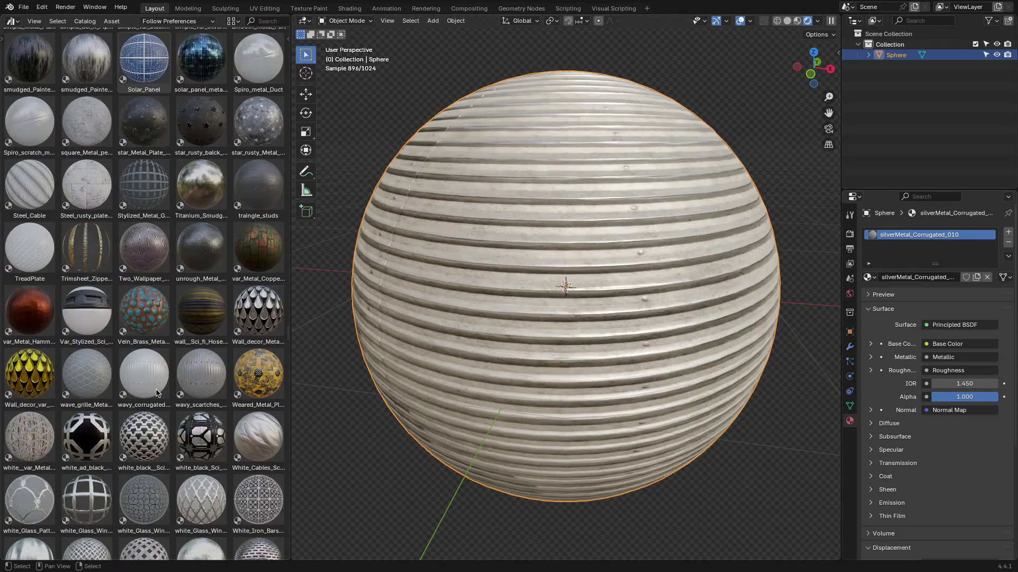
# - Apply the wavy corrugated metal material and then Plastic_003 from the plastic materials to the sphere
pyautogui.moveTo(156, 393); pyautogui.dragTo(509, 318)
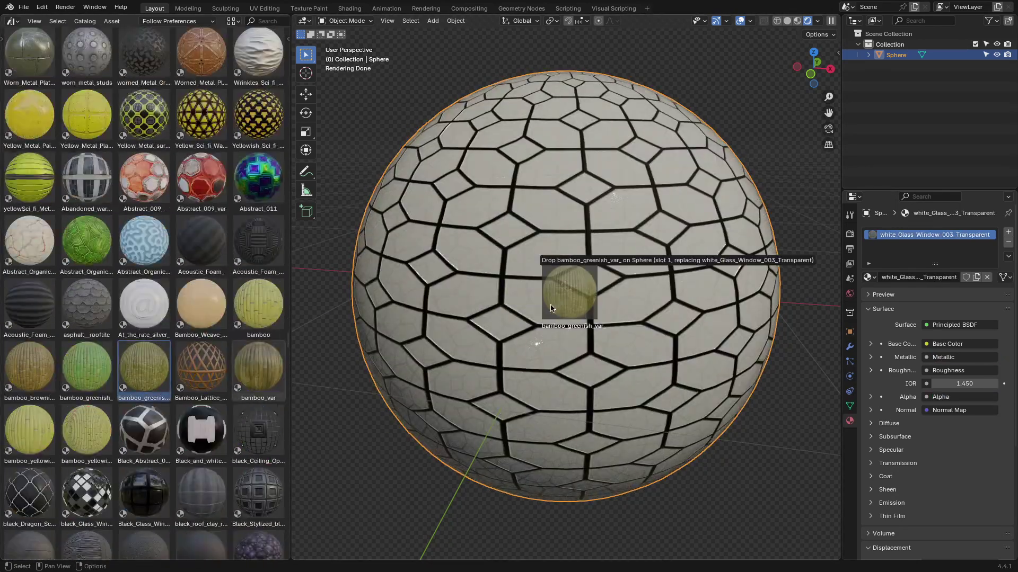
pyautogui.moveTo(557, 281); pyautogui.dragTo(570, 306)
pyautogui.scroll(-10, 159, 377)
pyautogui.scroll(-10, 166, 387)
pyautogui.scroll(-10, 152, 371)
pyautogui.scroll(-12, 149, 371)
pyautogui.moveTo(143, 349); pyautogui.dragTo(563, 308)
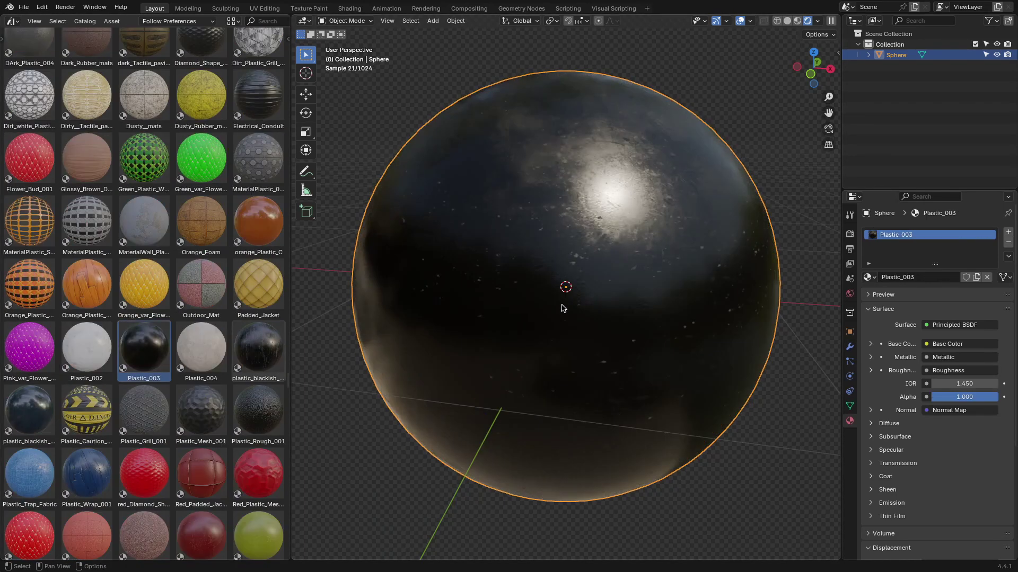
# - Apply another plastic material and then Blueish_Tiles_041 from the tile materials to the sphere
pyautogui.scroll(-10, 148, 386)
pyautogui.moveTo(143, 386); pyautogui.dragTo(550, 302)
pyautogui.scroll(-8, 167, 372)
pyautogui.scroll(-10, 149, 371)
pyautogui.scroll(10, 149, 382)
pyautogui.scroll(-10, 149, 389)
pyautogui.scroll(-9, 146, 382)
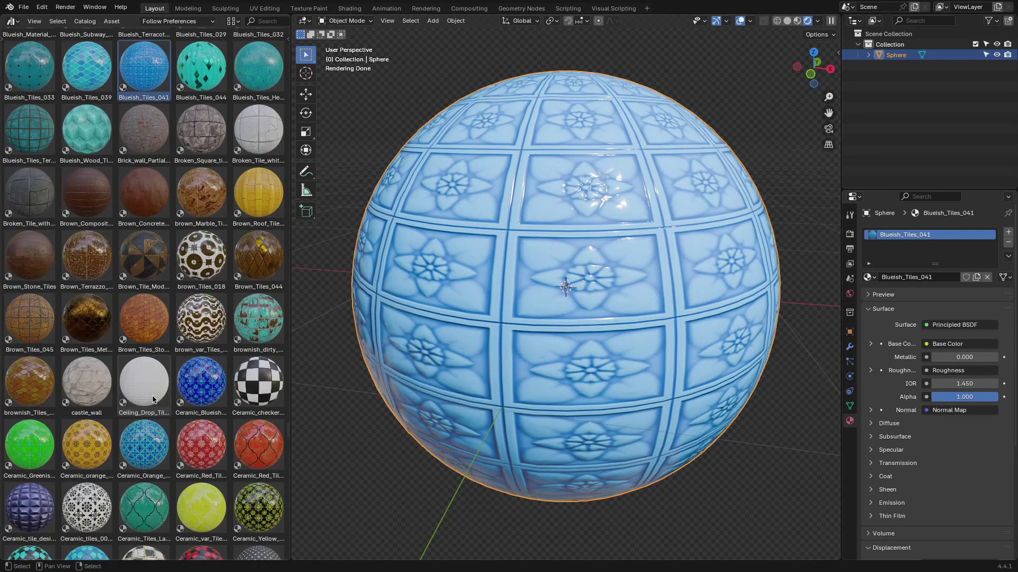
# - Apply the ceiling drop tile material and then the transparent classic white tile material to the sphere
pyautogui.moveTo(148, 394); pyautogui.dragTo(530, 319)
pyautogui.scroll(-10, 147, 371)
pyautogui.moveTo(147, 369); pyautogui.dragTo(535, 310)
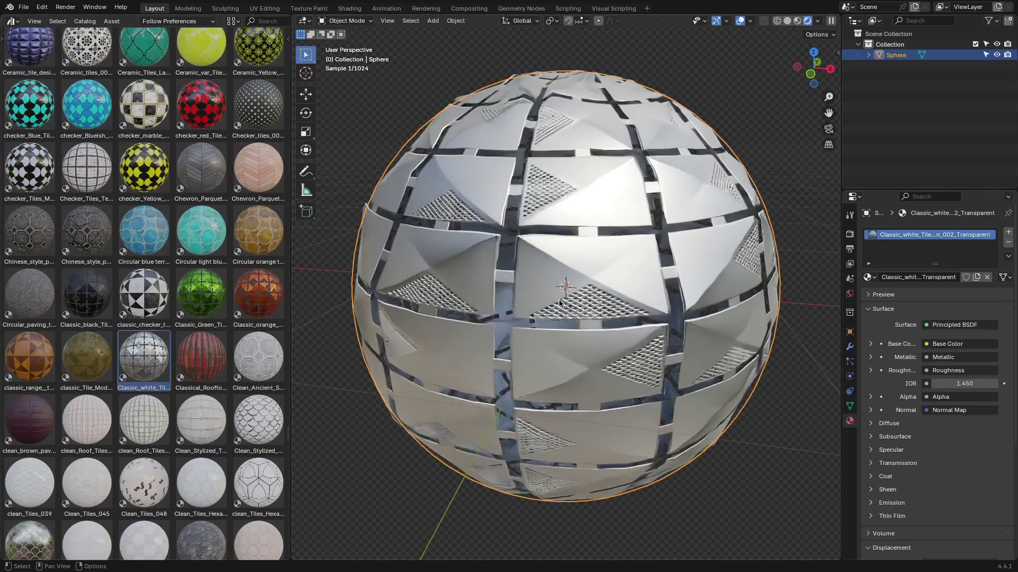
pyautogui.scroll(-10, 145, 381)
# - Apply two more tile materials to the sphere in turn, ending with Hexa_Dirty_White_Tiles
pyautogui.moveTo(144, 395); pyautogui.dragTo(566, 283)
pyautogui.scroll(-10, 143, 402)
pyautogui.scroll(-2, 141, 397)
pyautogui.moveTo(146, 418); pyautogui.dragTo(566, 287)
pyautogui.scroll(-2, 145, 389)
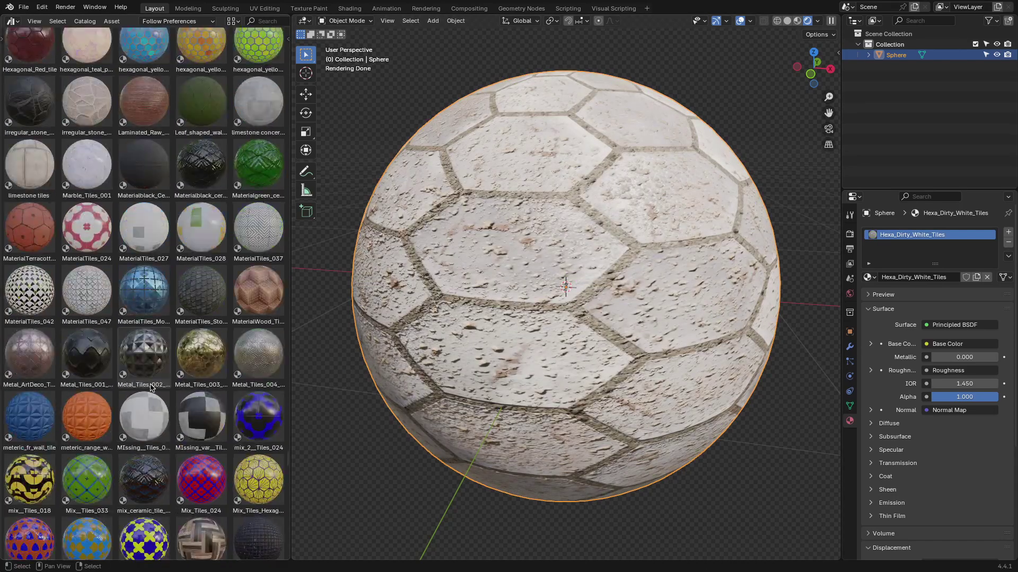
# - Apply the Metal_Tiles_002 material and then Orange_Tiles_032 to the sphere
pyautogui.moveTo(175, 375); pyautogui.dragTo(565, 286)
pyautogui.scroll(-5, 141, 388)
pyautogui.moveTo(147, 379); pyautogui.dragTo(566, 286)
pyautogui.scroll(-5, 136, 363)
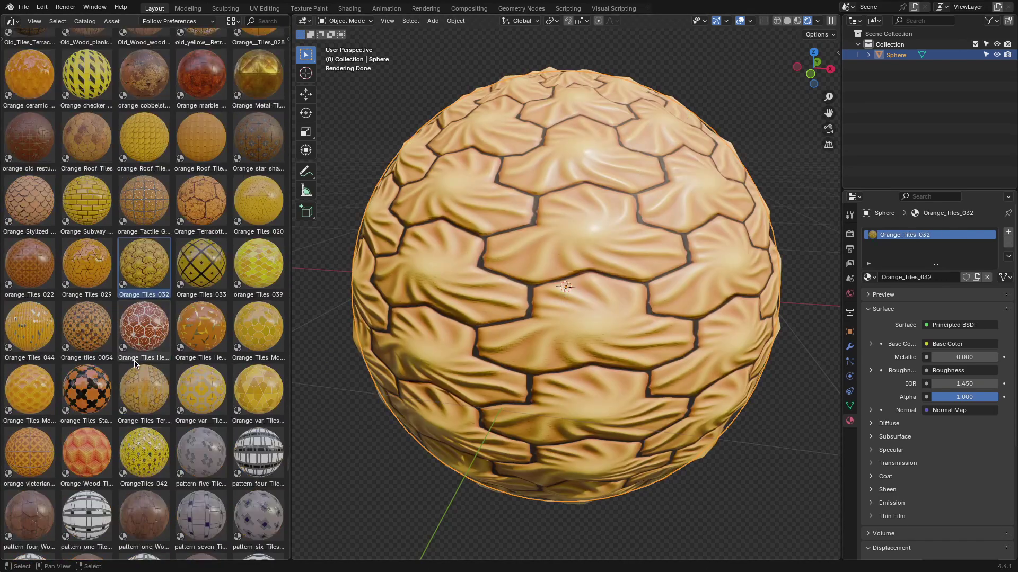
# - Apply another orange tile material and then Red_decorative_tile to the sphere
pyautogui.moveTo(153, 360); pyautogui.dragTo(565, 286)
pyautogui.moveTo(157, 337); pyautogui.dragTo(565, 286)
pyautogui.scroll(-5, 110, 359)
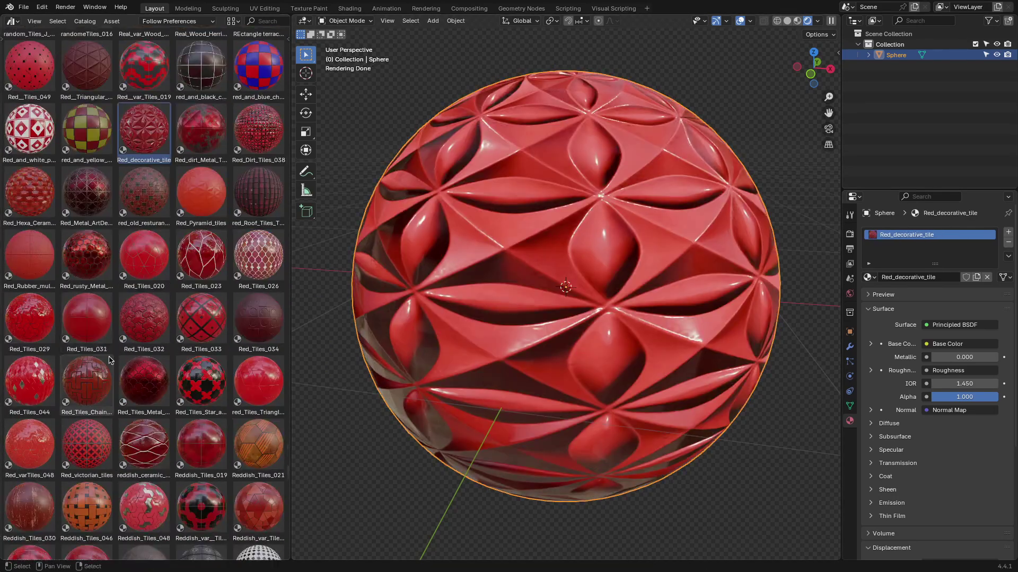
# - Apply two more tile materials to the sphere in turn, ending with Shiny_Tiles_Terracotta_007
pyautogui.moveTo(147, 336); pyautogui.dragTo(566, 286)
pyautogui.scroll(-5, 135, 355)
pyautogui.moveTo(408, 332); pyautogui.dragTo(408, 332)
pyautogui.scroll(-8, 145, 391)
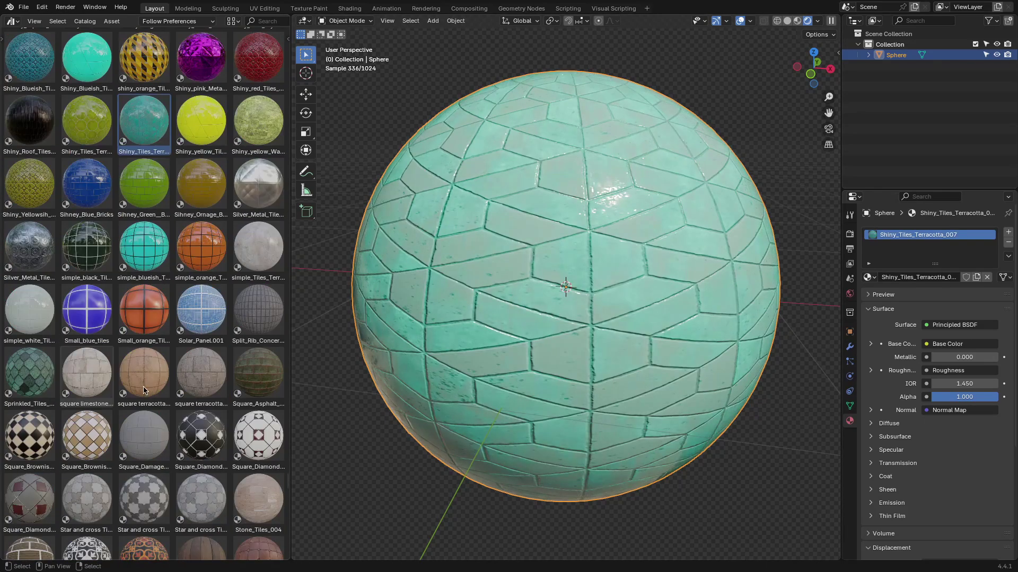